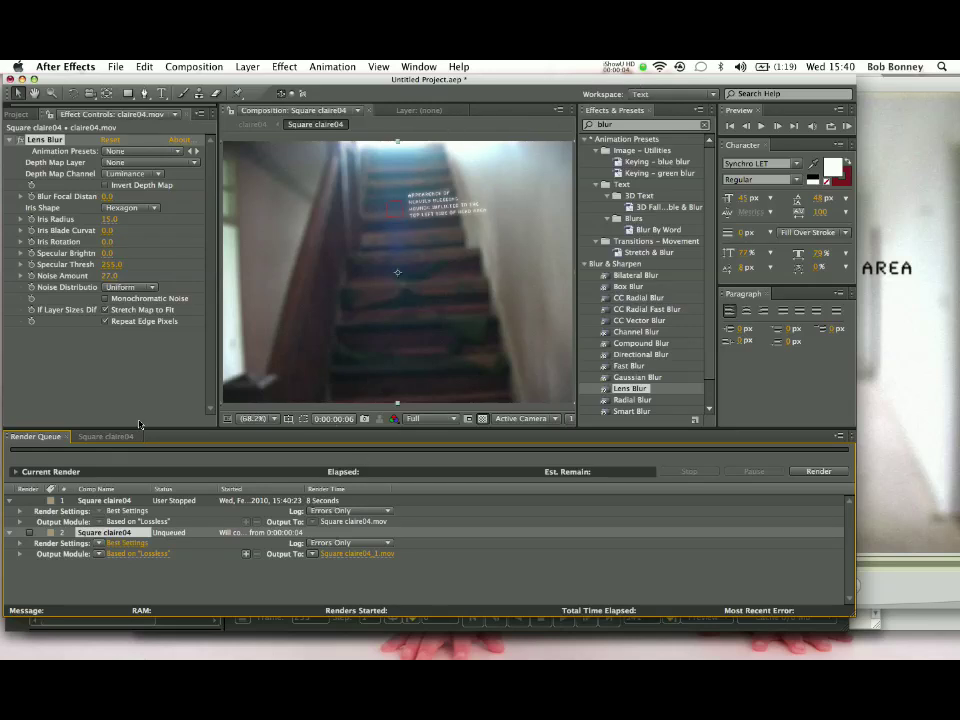
# Step: Open the timeline of the Square claire04 composition and preview its opening frames
pyautogui.click(108, 436)
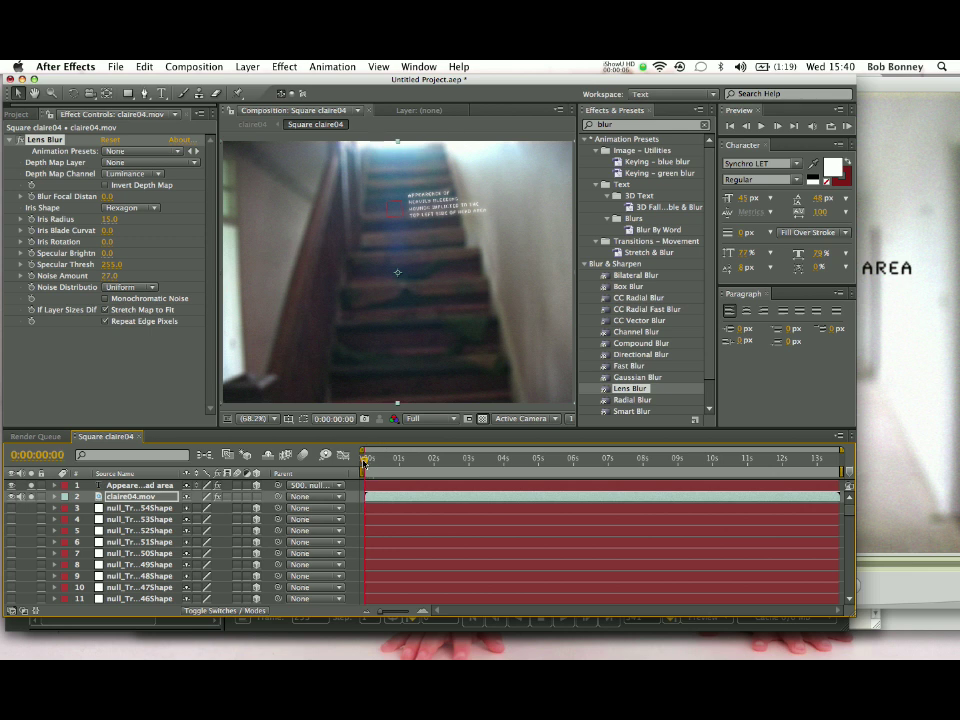
pyautogui.moveTo(372, 461)
pyautogui.mouseDown()
pyautogui.moveTo(399, 461)
pyautogui.moveTo(363, 460)
pyautogui.mouseUp()
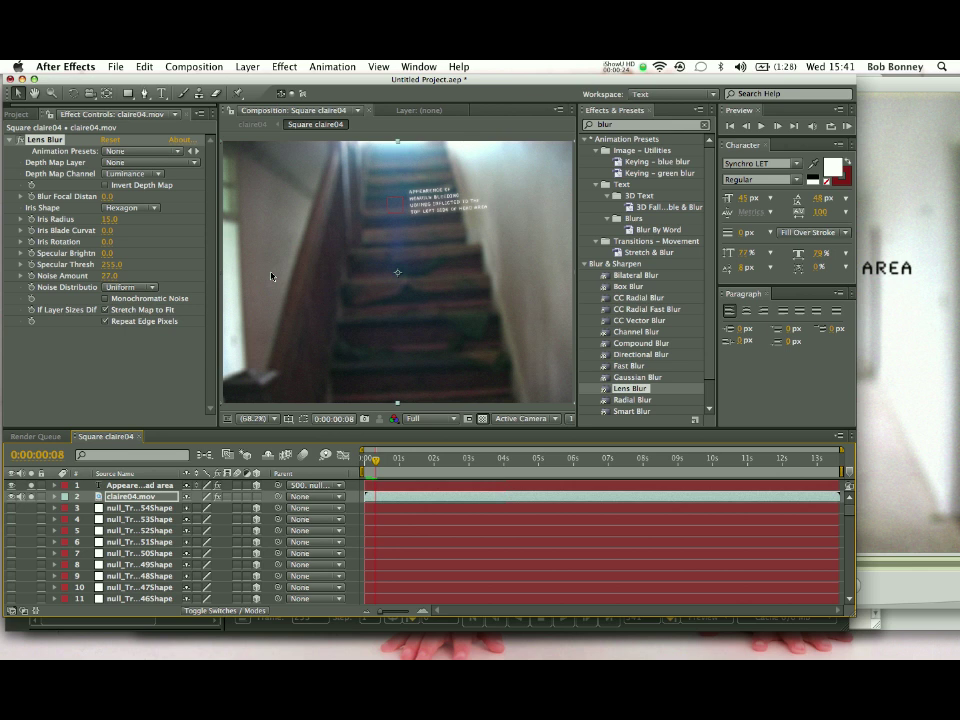
# Step: Create a new 768 × 576 px square-pixel composition at 25 frames per second with the offered settings
pyautogui.click(184, 67)
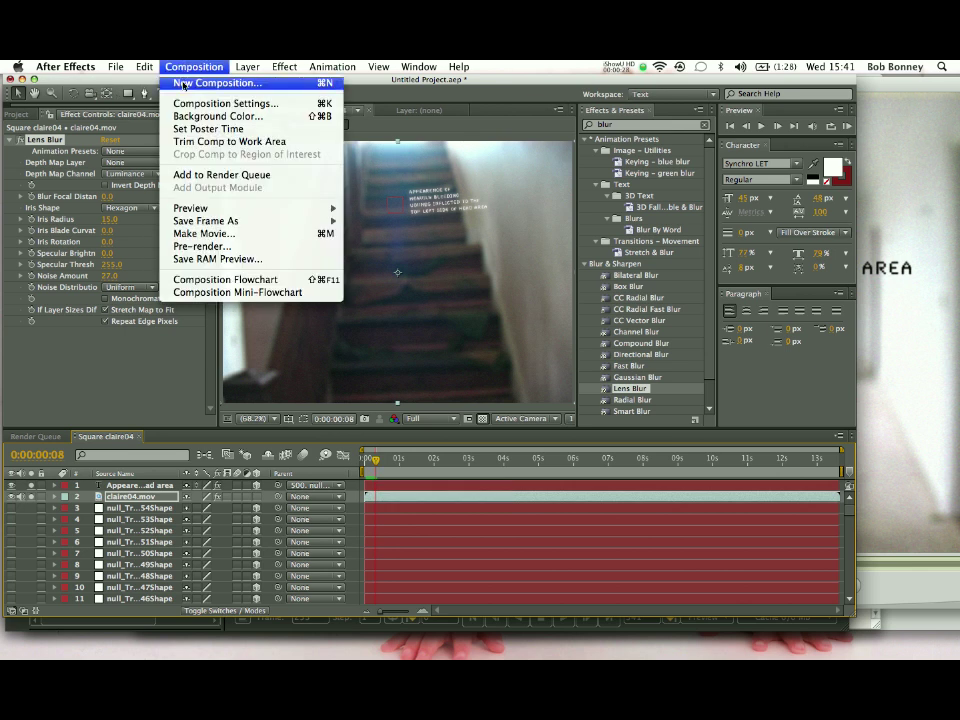
pyautogui.click(184, 83)
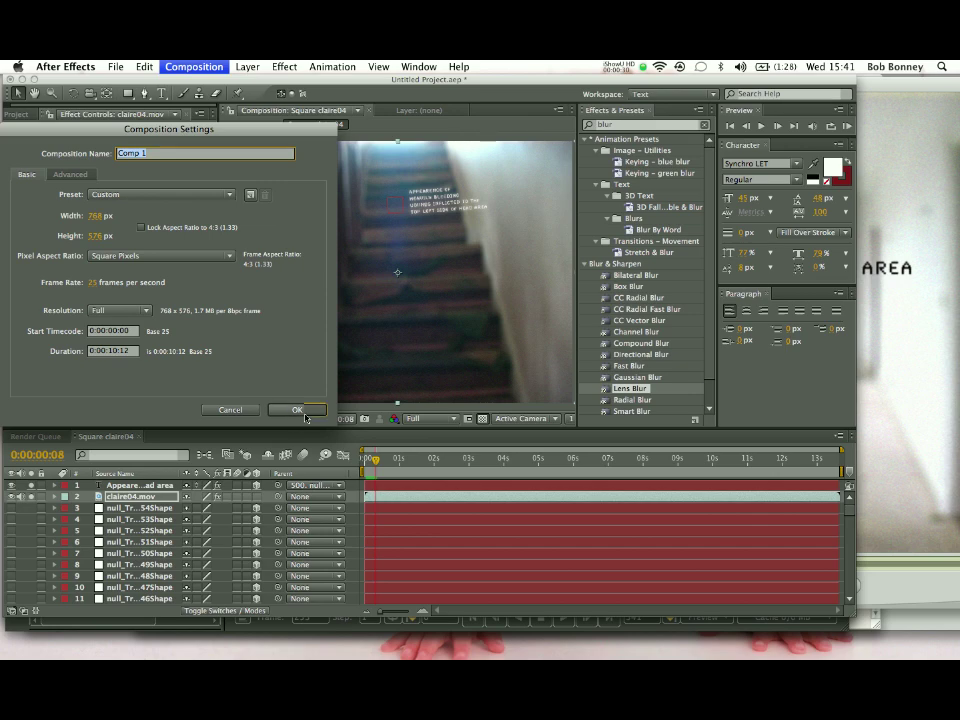
pyautogui.press('Return')
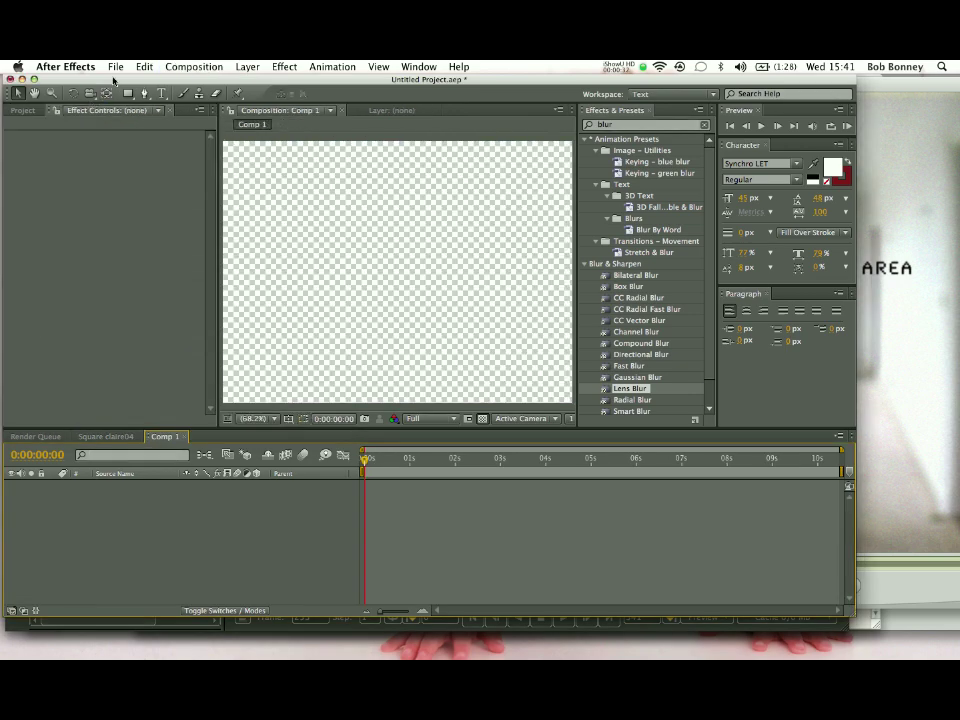
# Step: View the tracked claire04 shot in PFTrack and locate its exported claire04.ma file in the claire folder in Finder
pyautogui.press('F9')
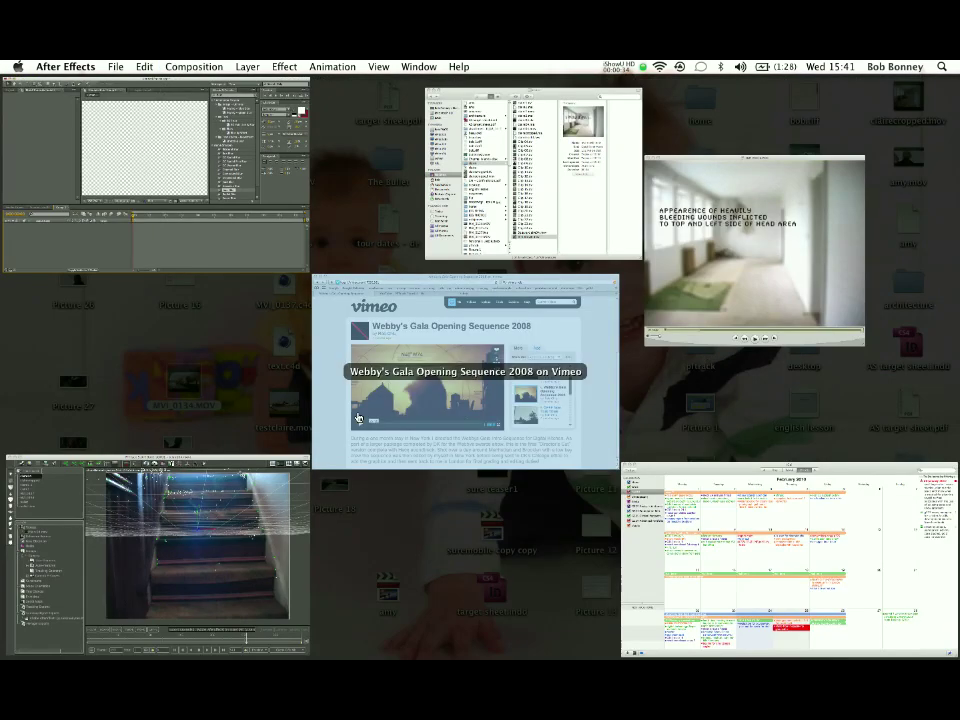
pyautogui.click(161, 553)
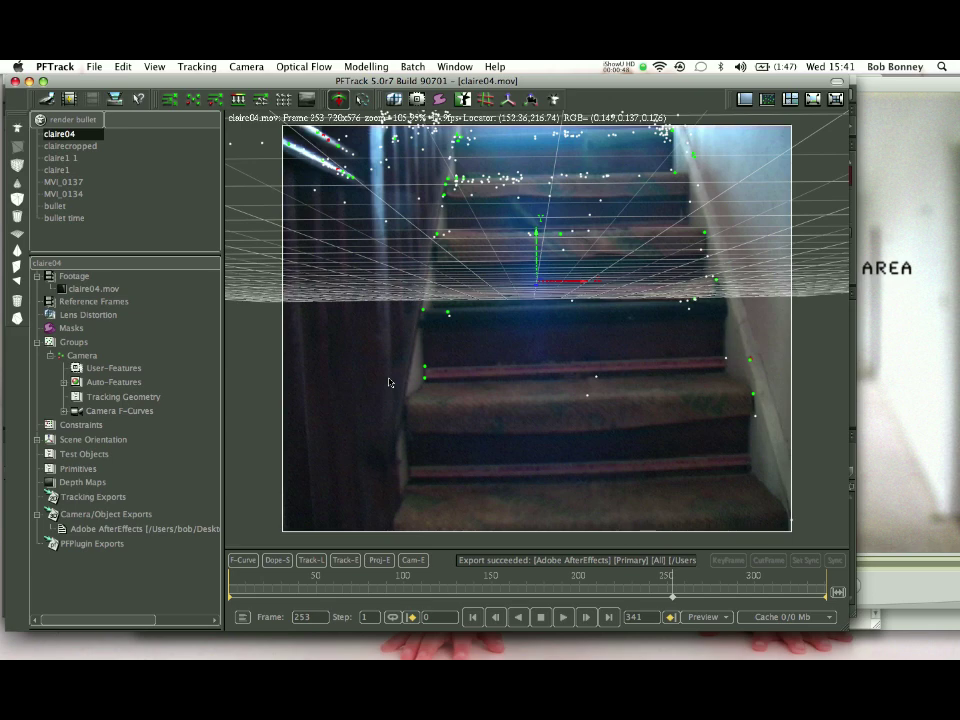
pyautogui.moveTo(2, 62)
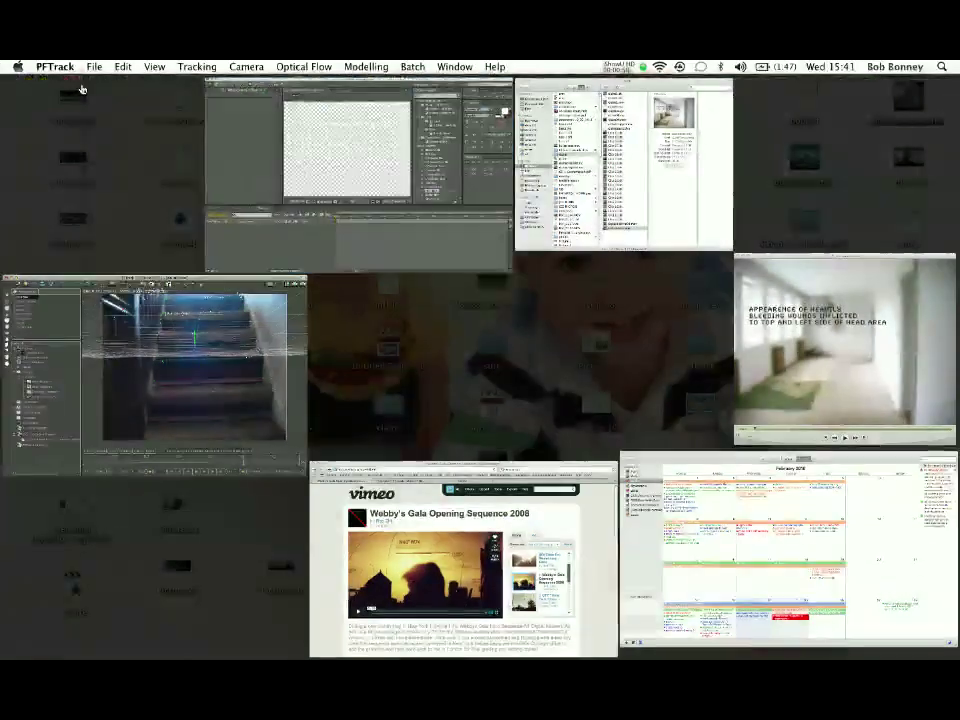
pyautogui.click(604, 203)
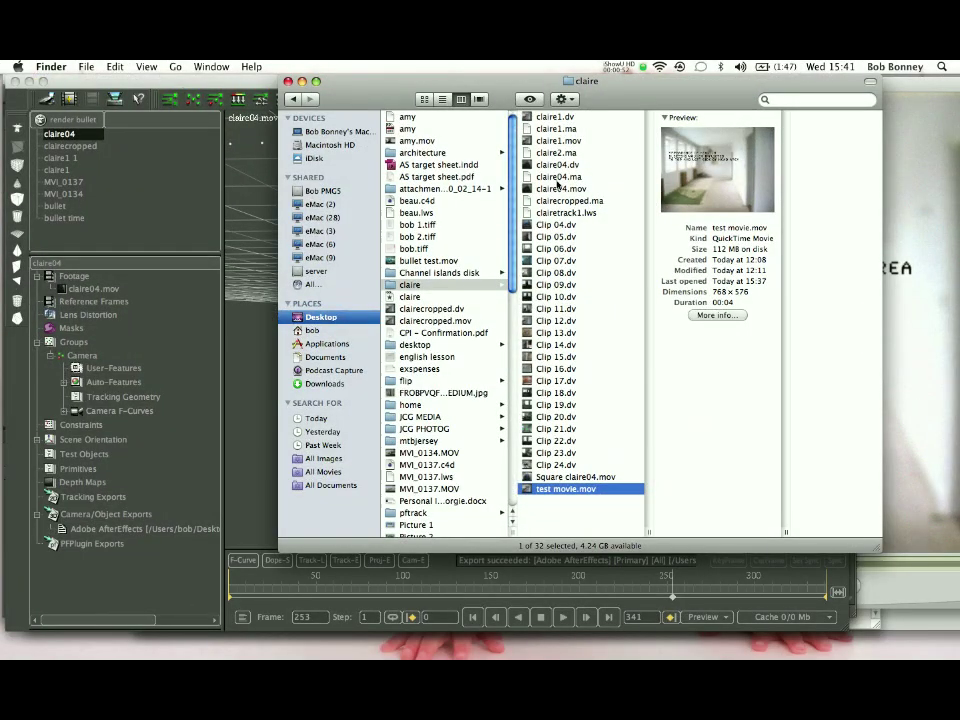
pyautogui.click(557, 178)
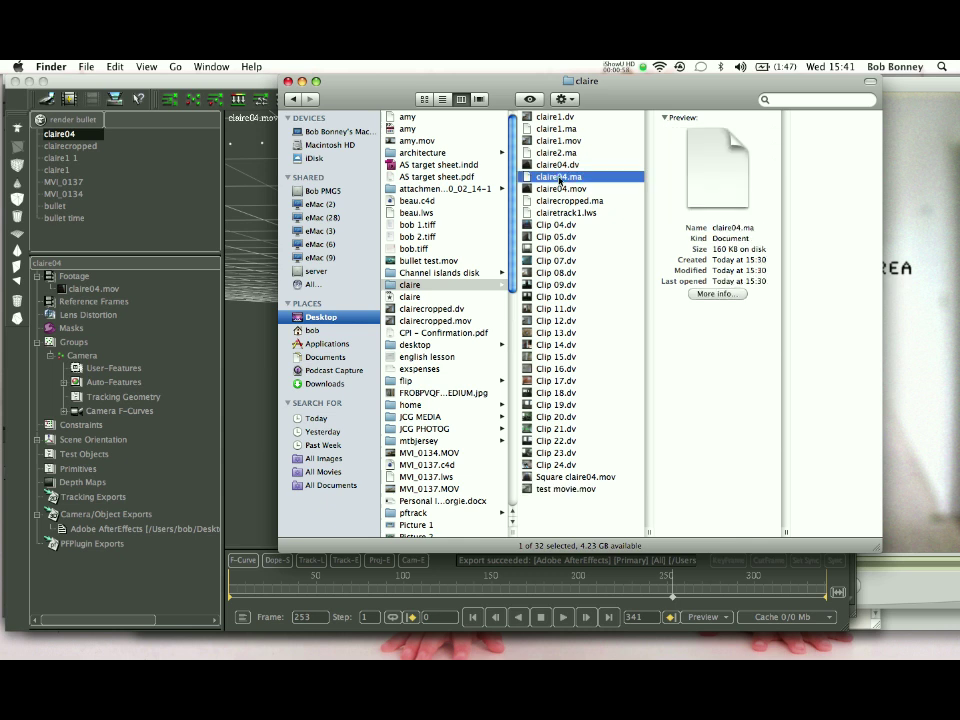
# Step: Play the original clip claire04.dv in QuickTime Player, close it and return to the claire folder in Finder
pyautogui.doubleClick(557, 164)
pyautogui.click(408, 636)
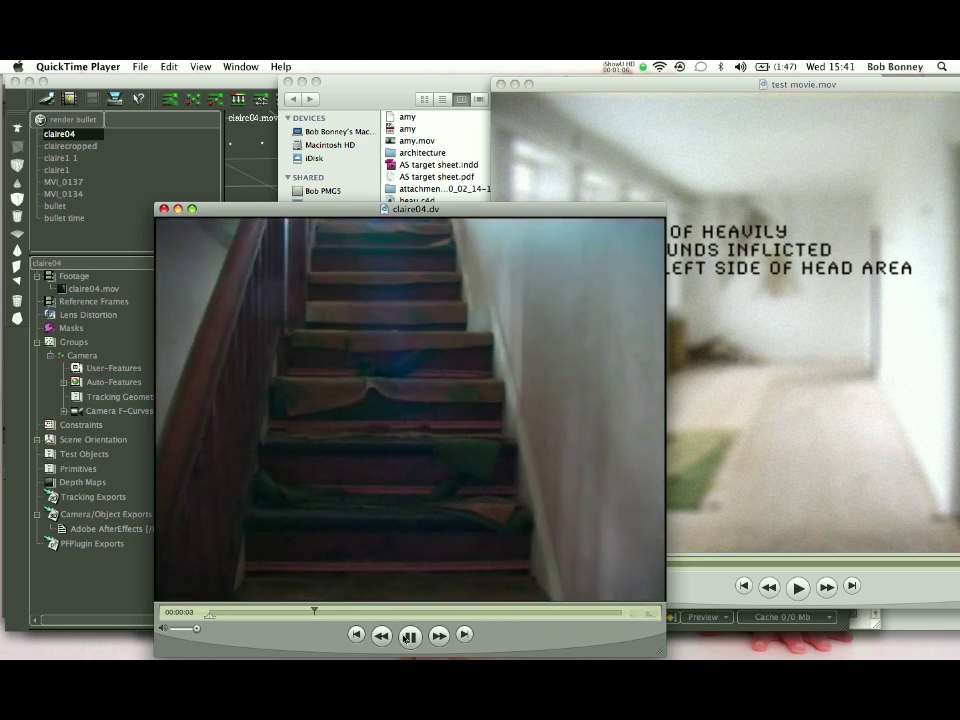
pyautogui.click(408, 636)
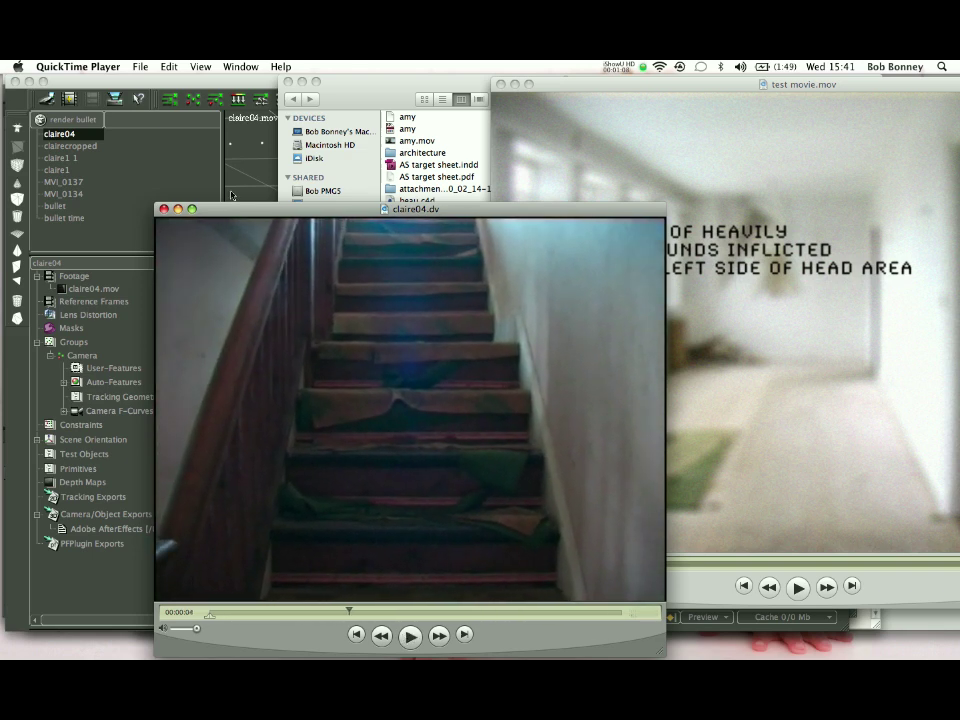
pyautogui.click(165, 209)
pyautogui.click(418, 92)
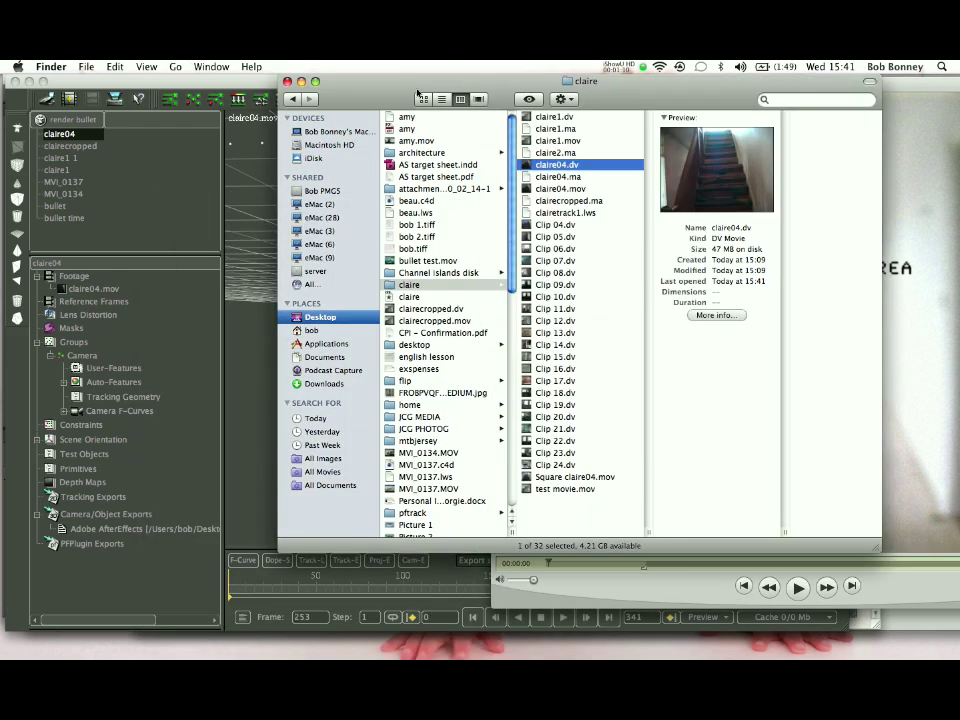
# Step: Revisit the claire04 track in PFTrack and select the claire04.ma file in Finder to check its details
pyautogui.click(172, 255)
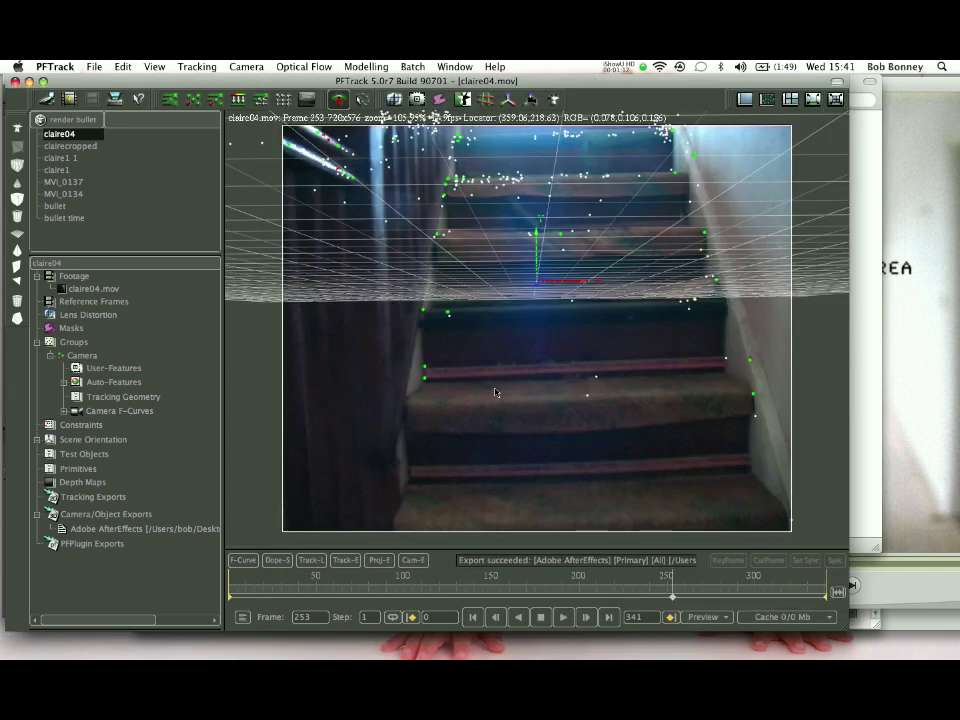
pyautogui.press('F9')
pyautogui.click(560, 177)
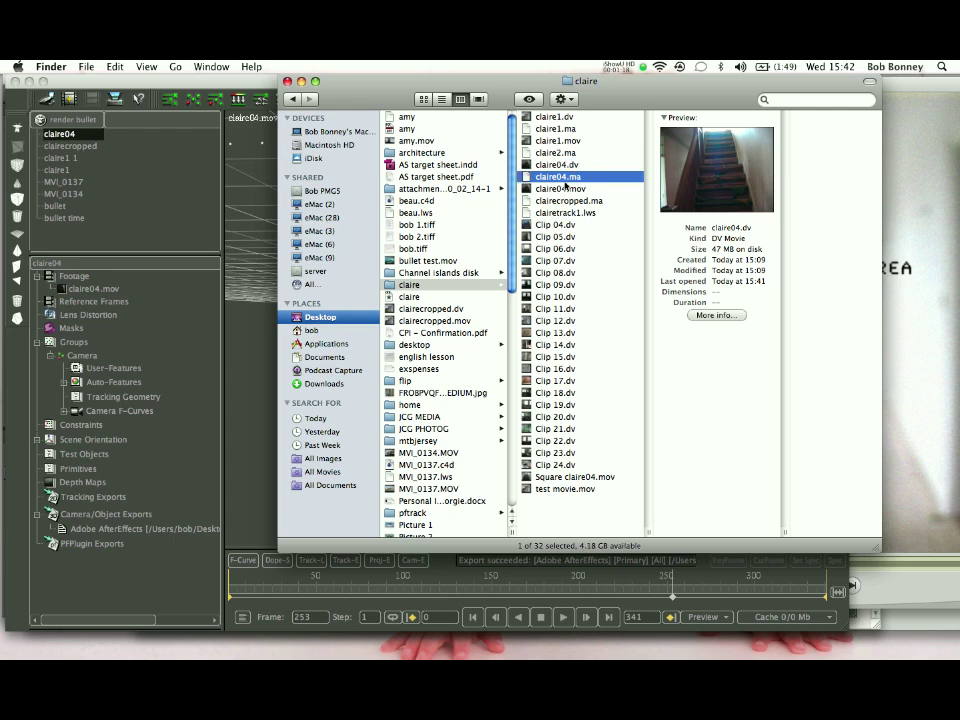
pyautogui.click(563, 179)
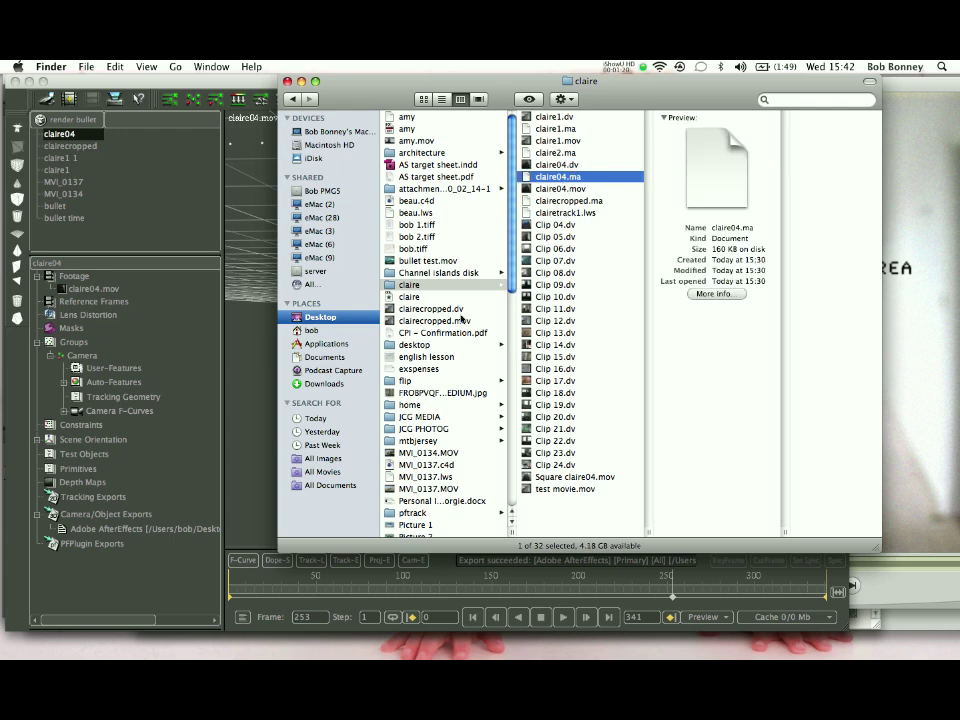
# Step: Switch to After Effects and import claire04.dv from the claire folder as footage
pyautogui.press('F9')
pyautogui.click(440, 196)
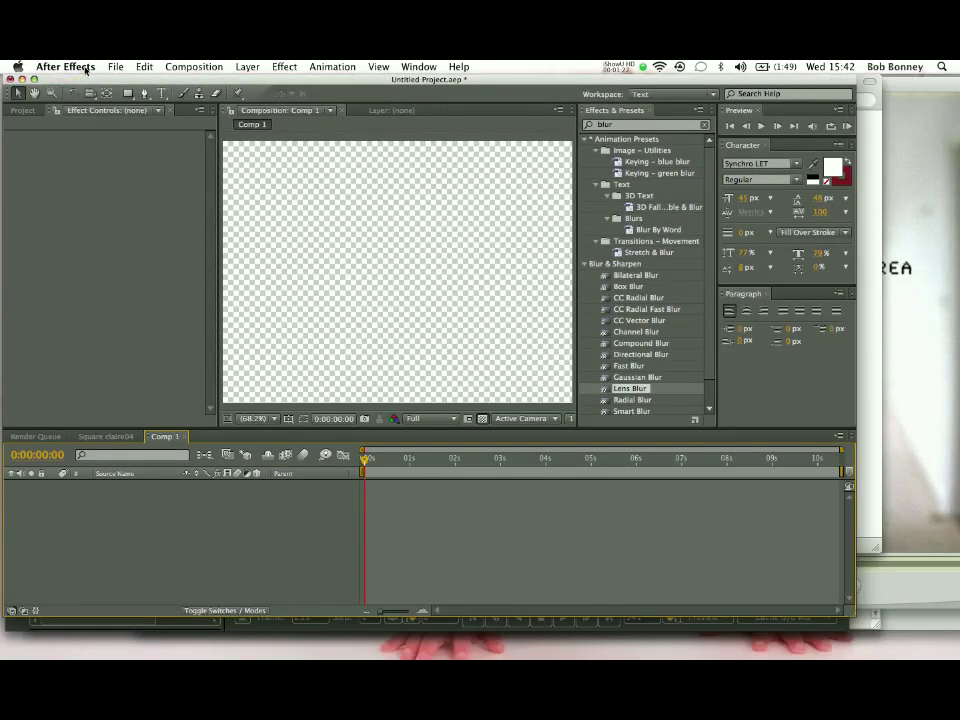
pyautogui.click(116, 66)
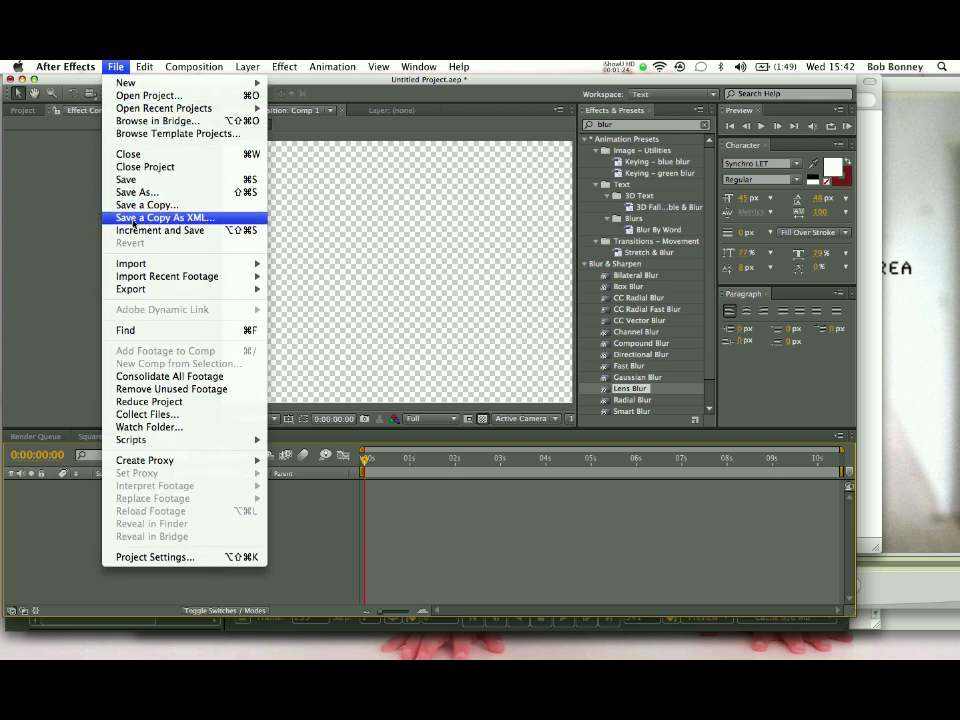
pyautogui.moveTo(200, 263)
pyautogui.click(288, 264)
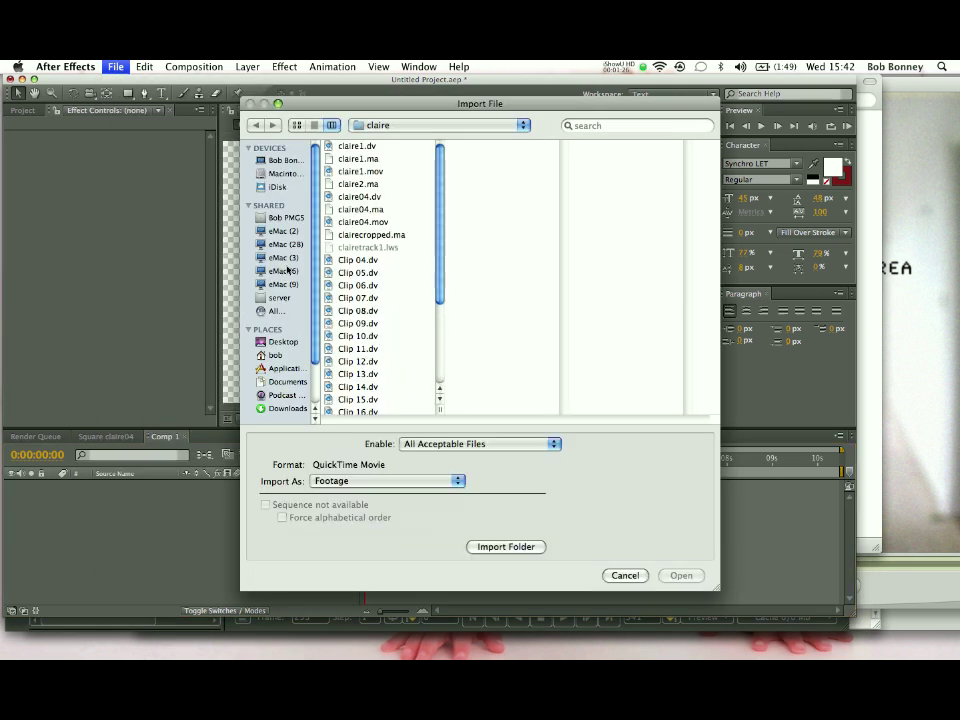
pyautogui.click(368, 198)
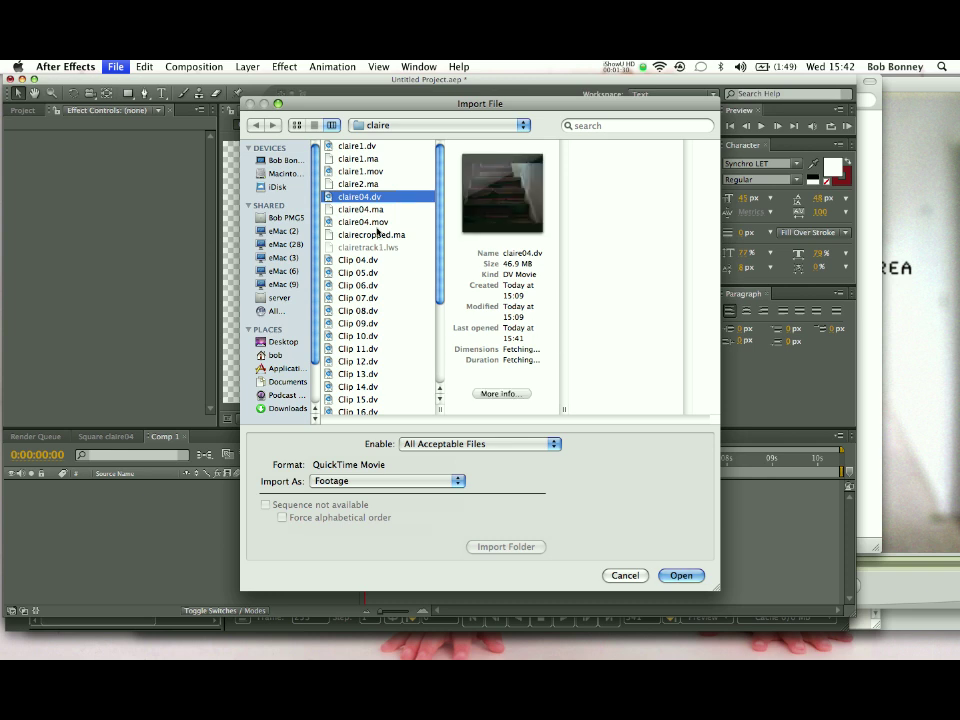
pyautogui.click(680, 575)
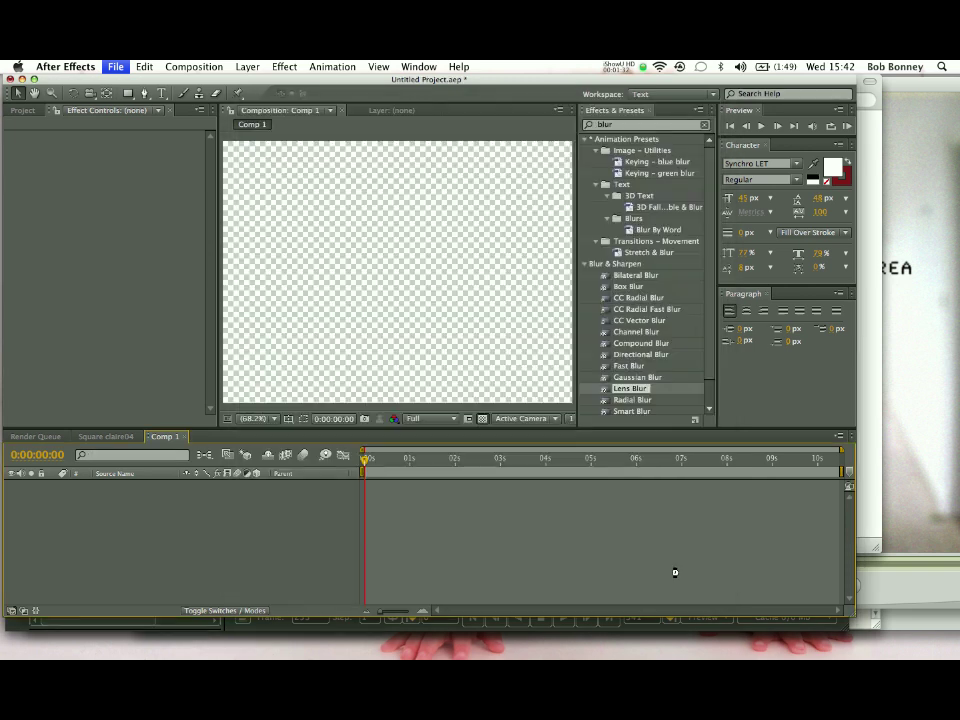
# Step: Import the Maya scene claire04.ma as Composition – Cropped Layers
pyautogui.click(110, 68)
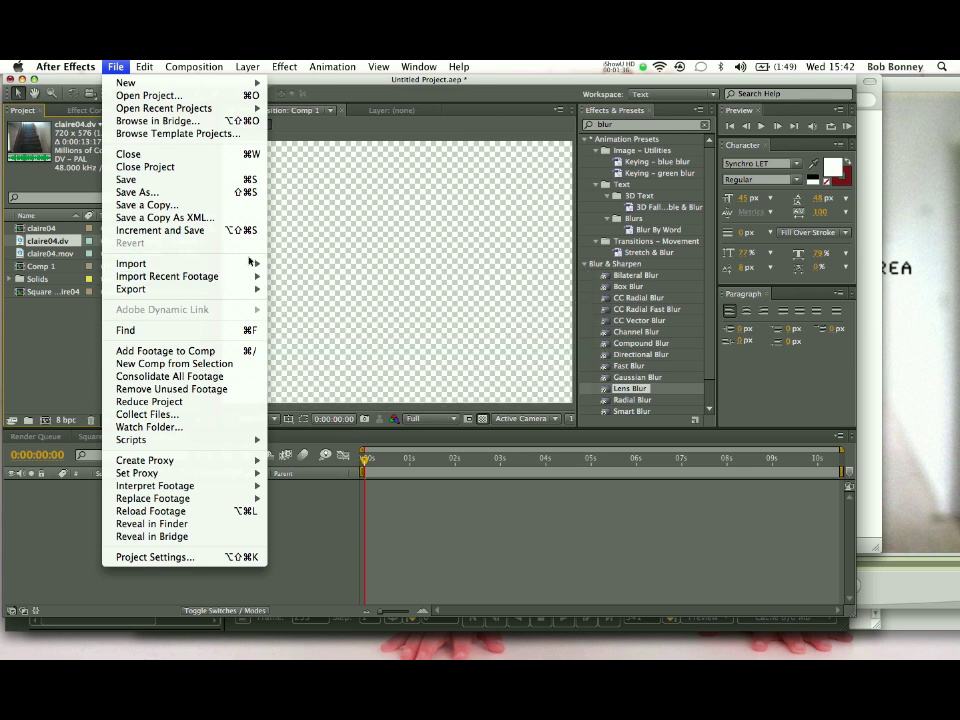
pyautogui.moveTo(250, 262)
pyautogui.click(290, 264)
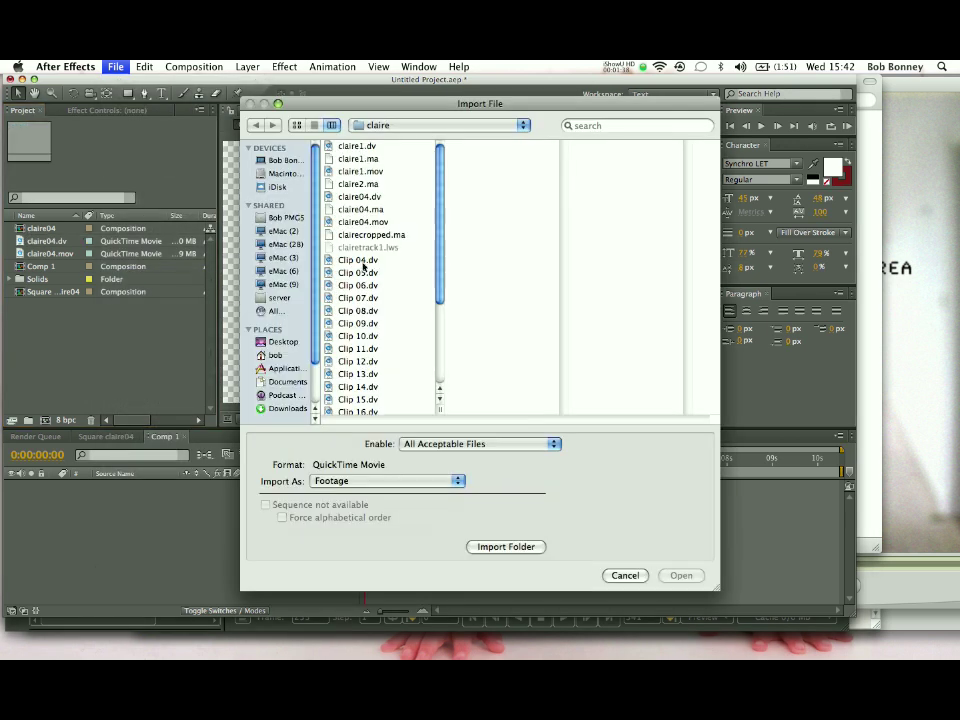
pyautogui.click(362, 209)
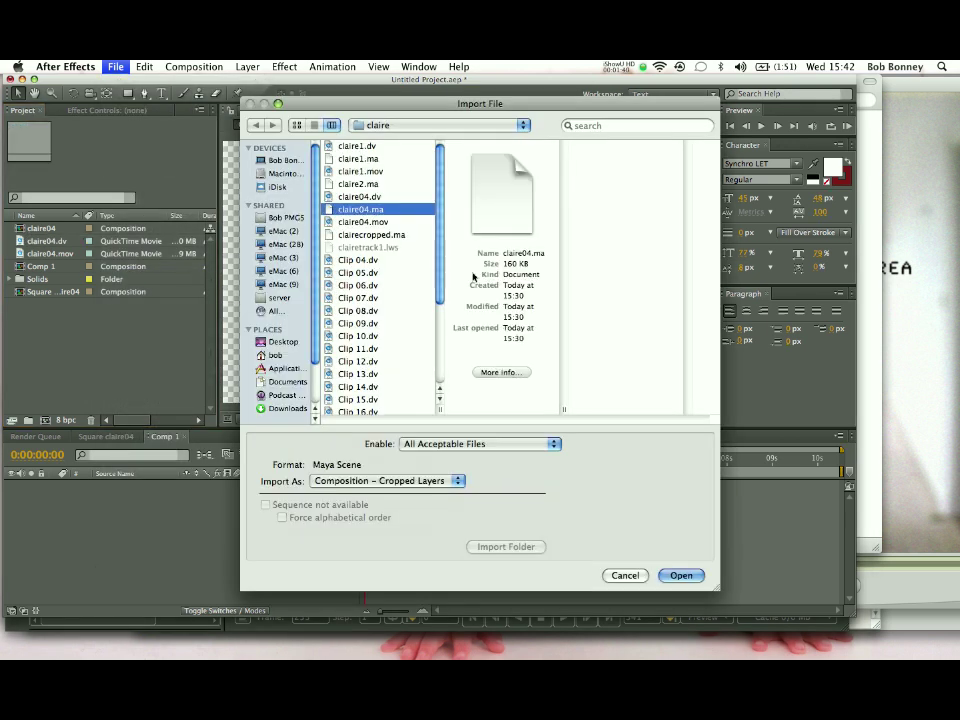
pyautogui.click(680, 575)
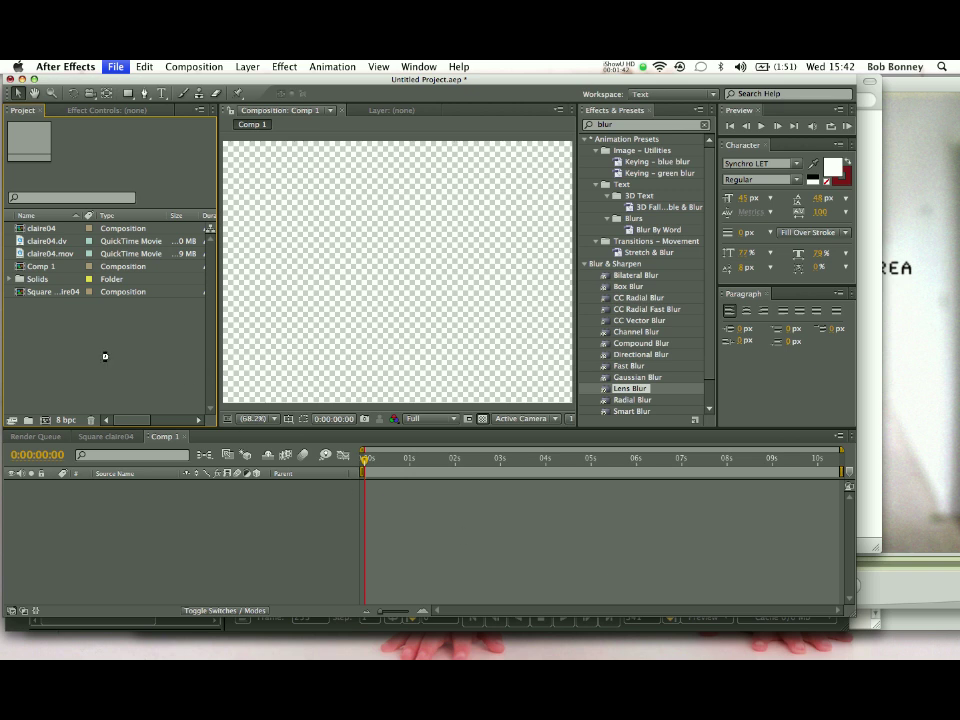
# Step: Widen the project's Name column, open the newly imported Square claire04 composition and preview the motion of its tracking nulls
pyautogui.click(59, 306)
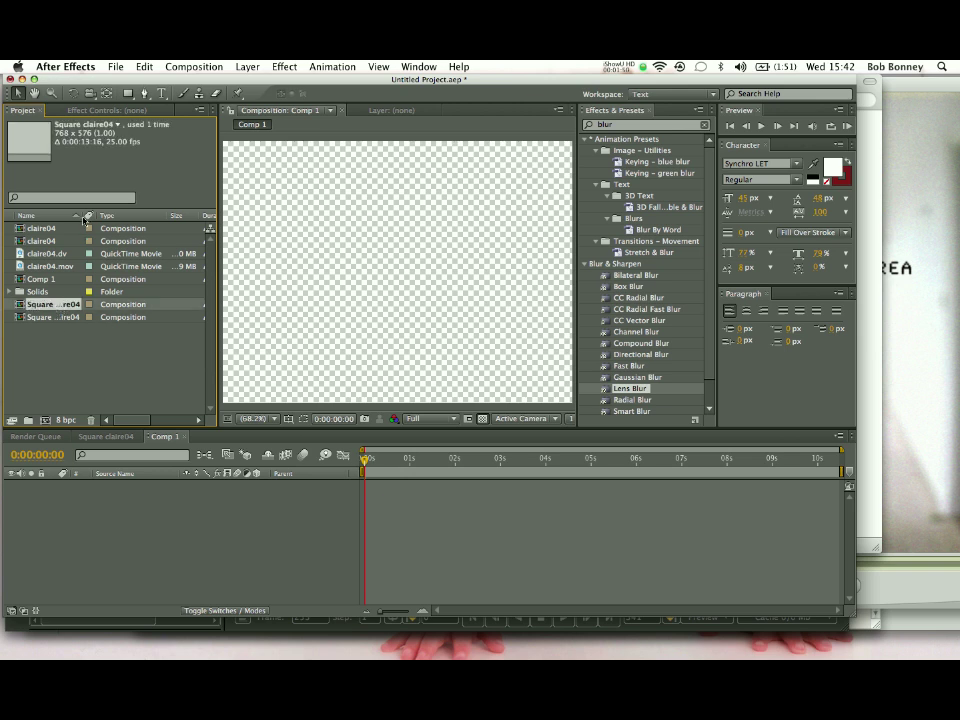
pyautogui.moveTo(87, 215); pyautogui.dragTo(111, 215)
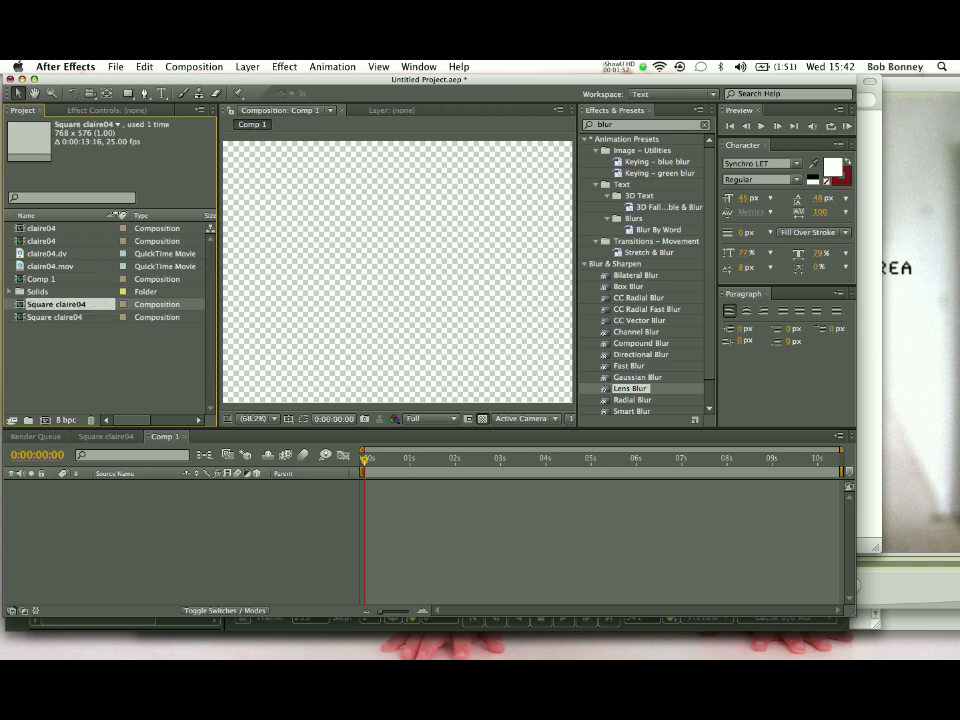
pyautogui.doubleClick(57, 306)
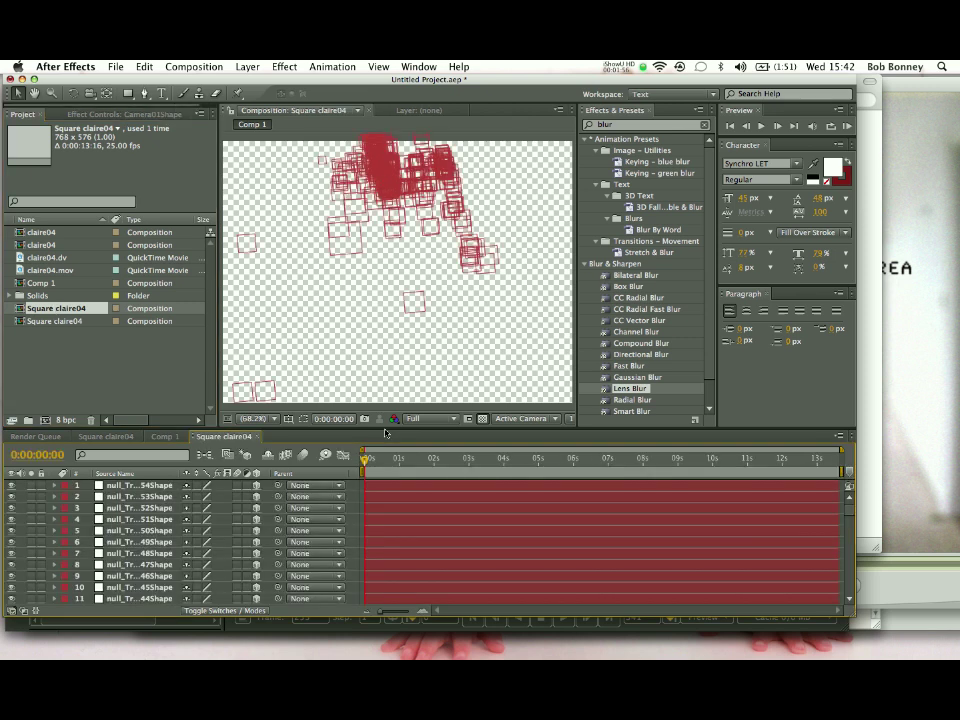
pyautogui.moveTo(377, 463); pyautogui.dragTo(384, 466)
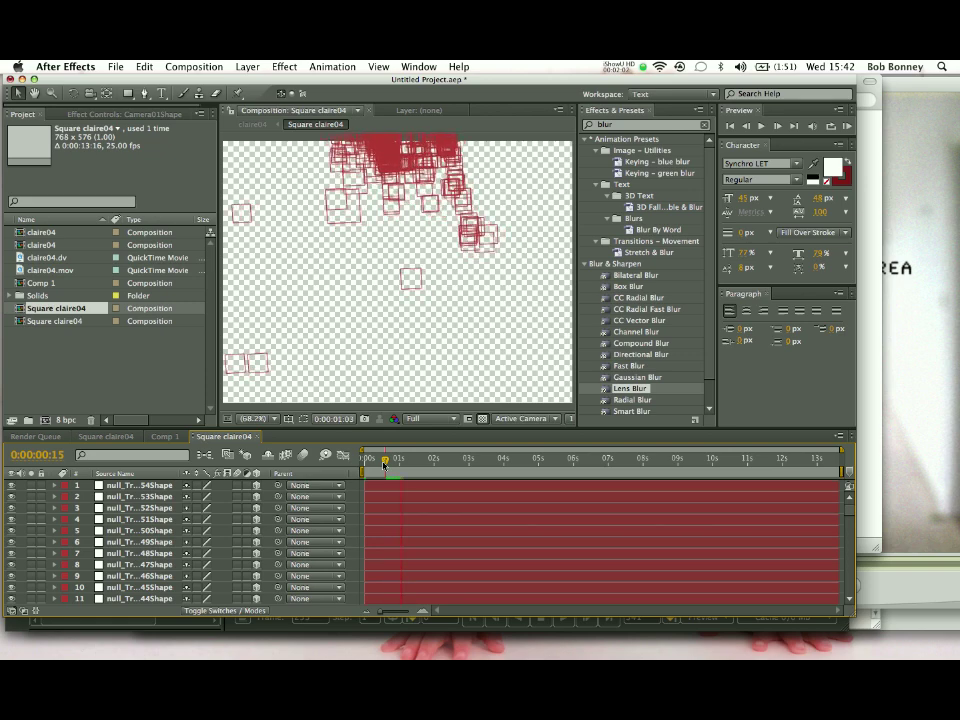
# Step: Compare the tracking nulls with the feature points in PFTrack and return to After Effects
pyautogui.press('F9')
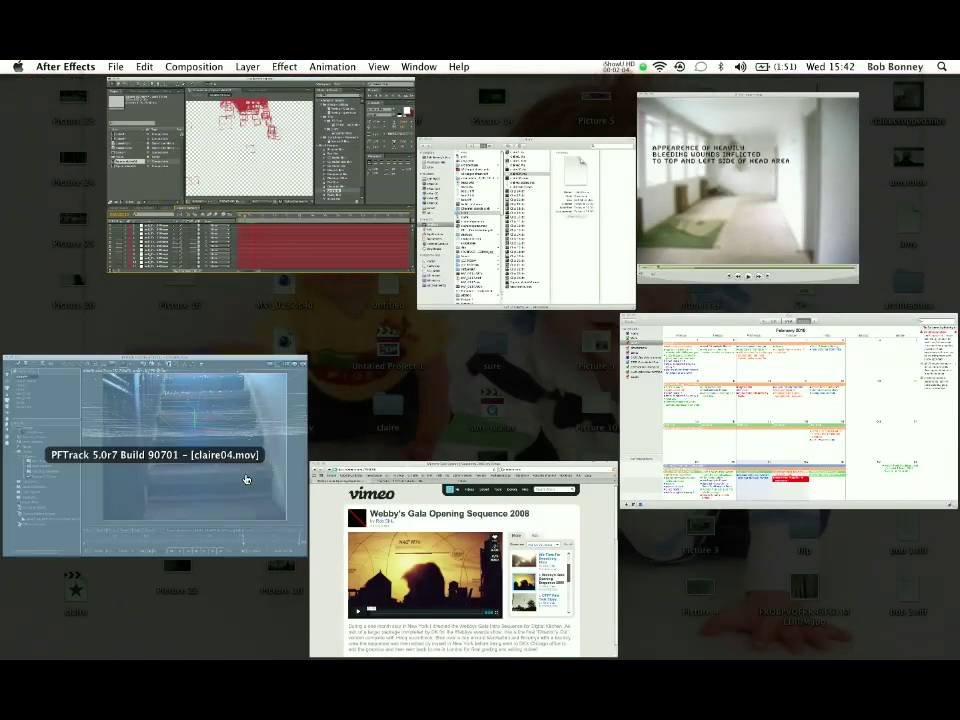
pyautogui.click(233, 406)
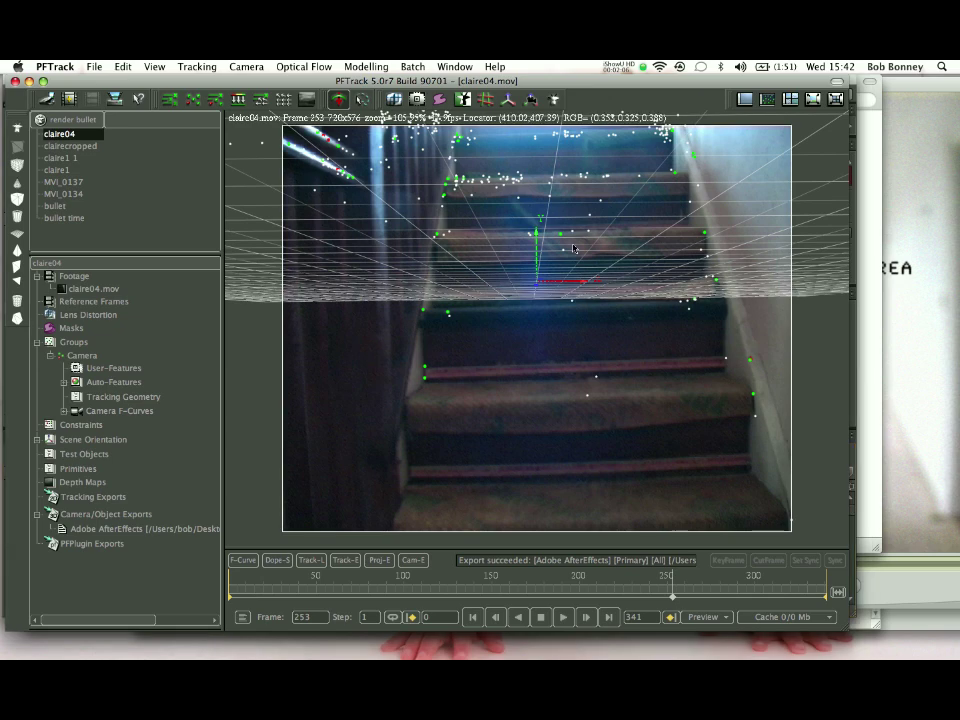
pyautogui.press('F9')
pyautogui.click(275, 128)
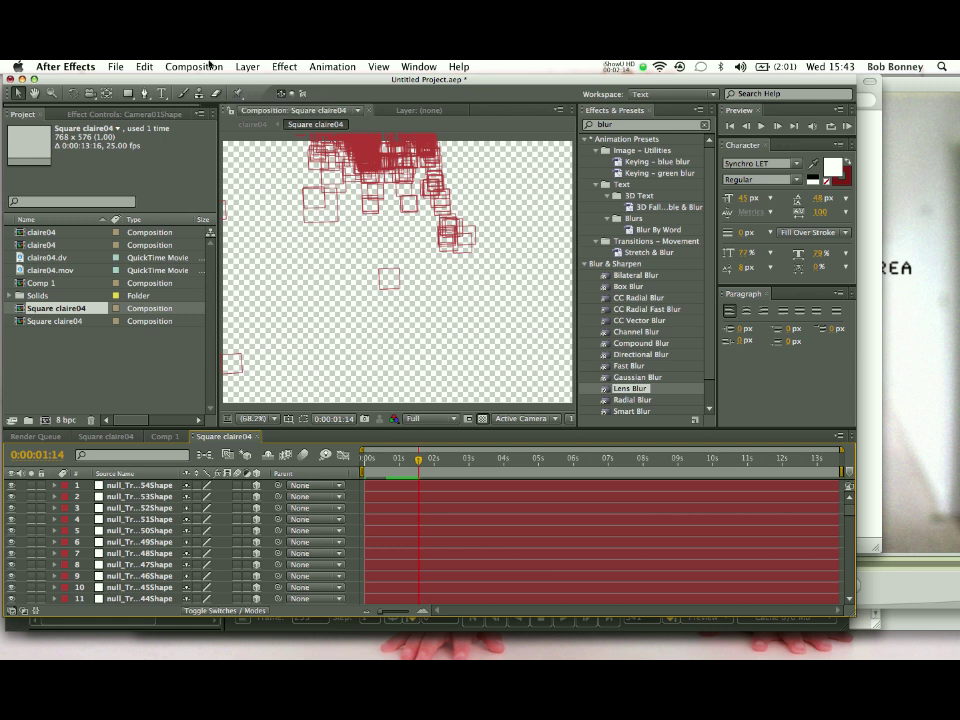
# Step: Add claire04.dv to the Square claire04 composition as the top layer, above the tracking nulls
pyautogui.click(45, 270)
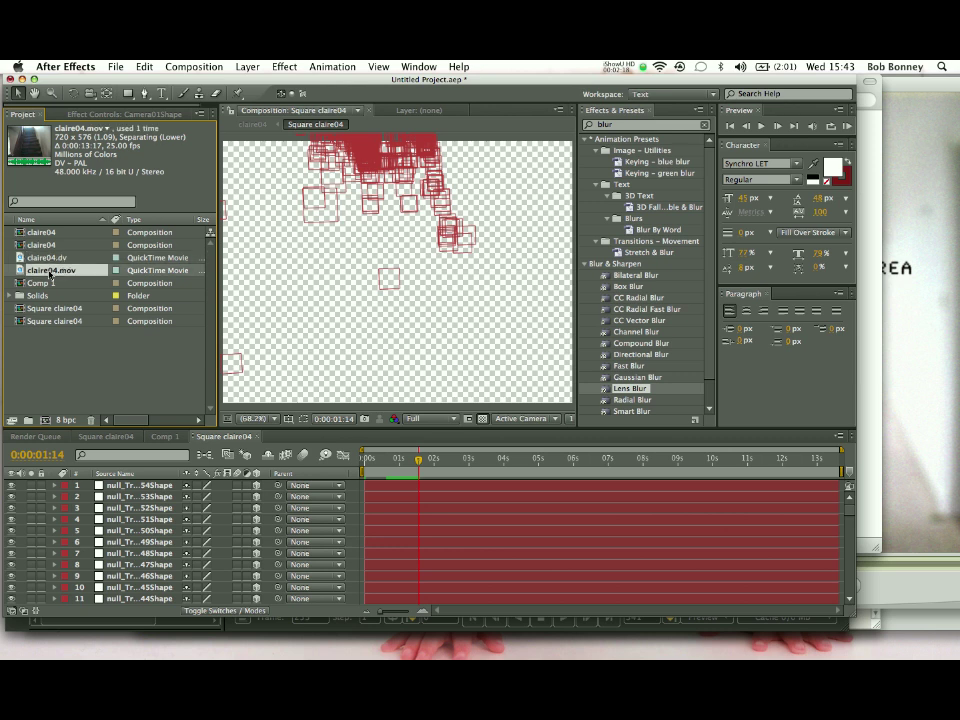
pyautogui.click(52, 261)
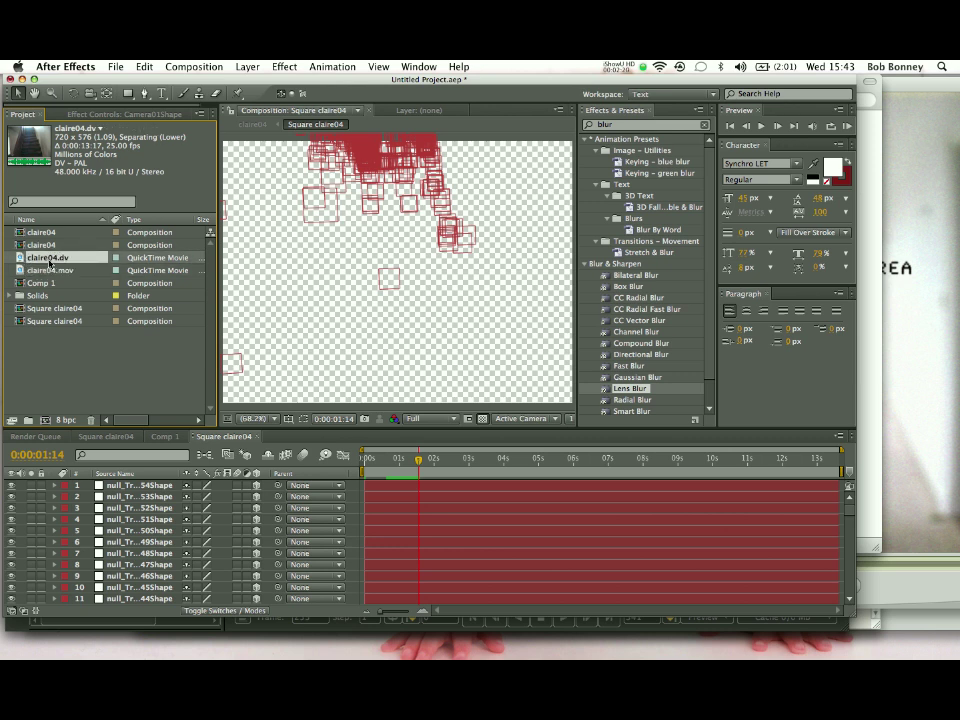
pyautogui.moveTo(48, 262); pyautogui.dragTo(76, 486)
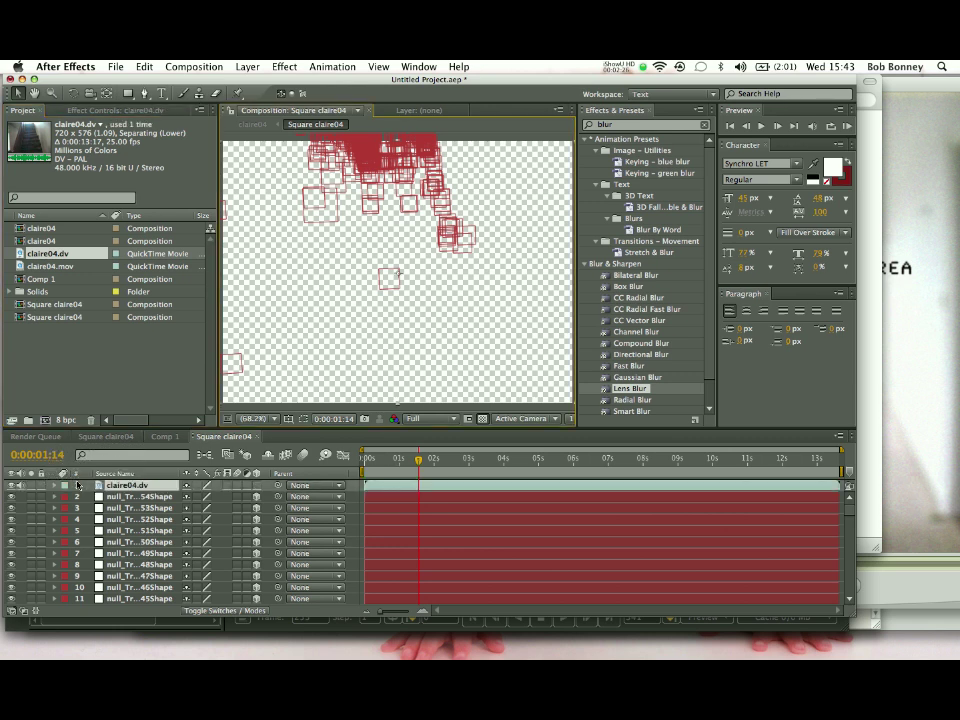
# Step: Preview the claire04.dv footage together with the tracking nulls from the start of the composition
pyautogui.click(366, 462)
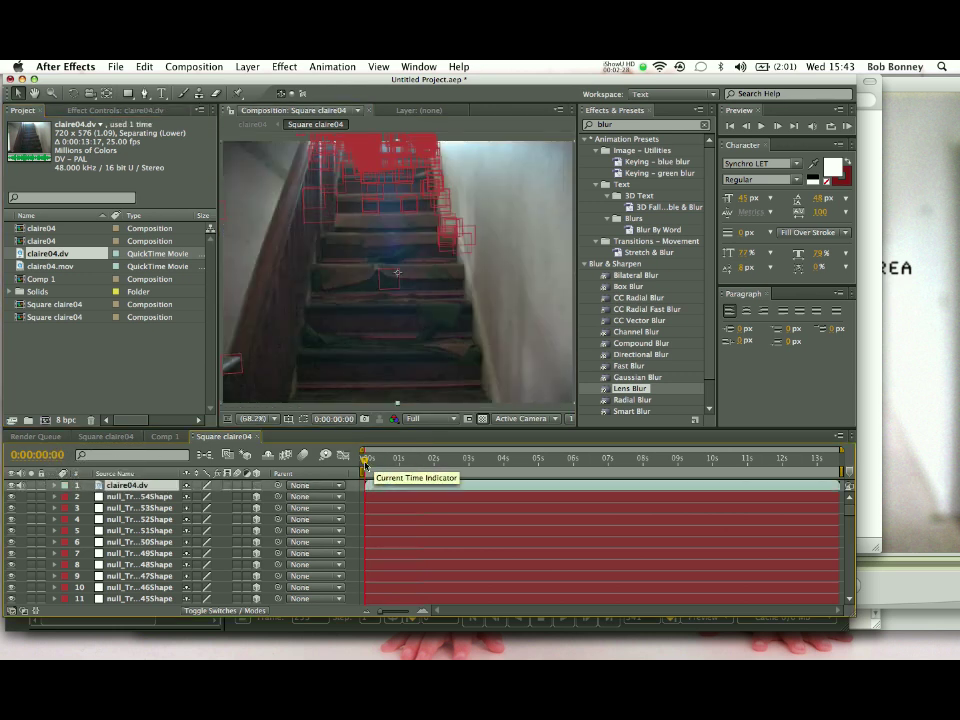
pyautogui.press('space')
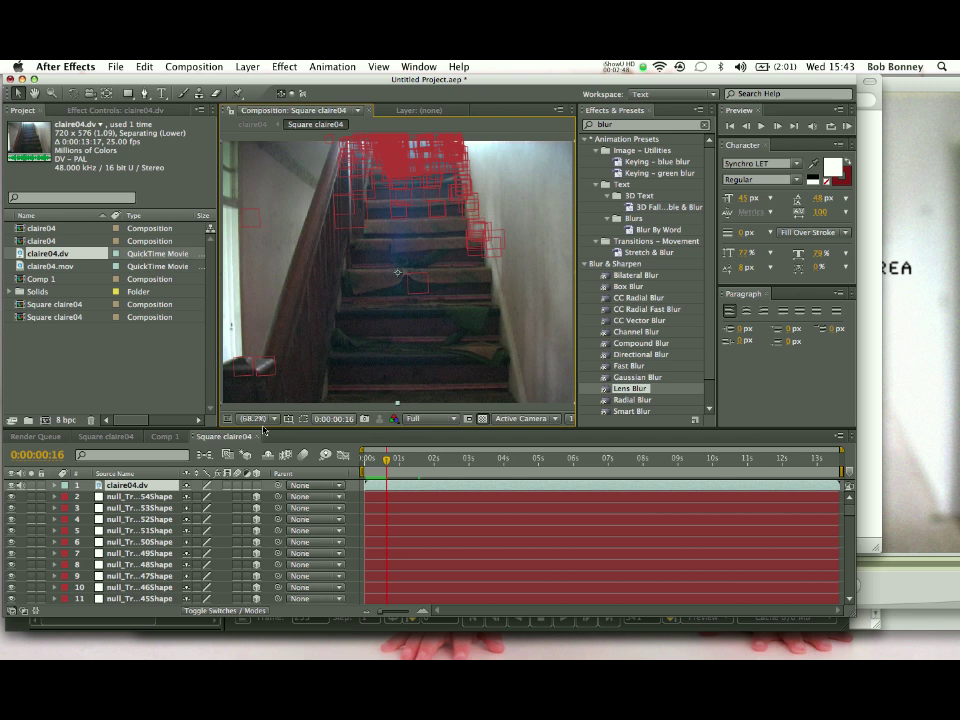
pyautogui.press('KP_0')
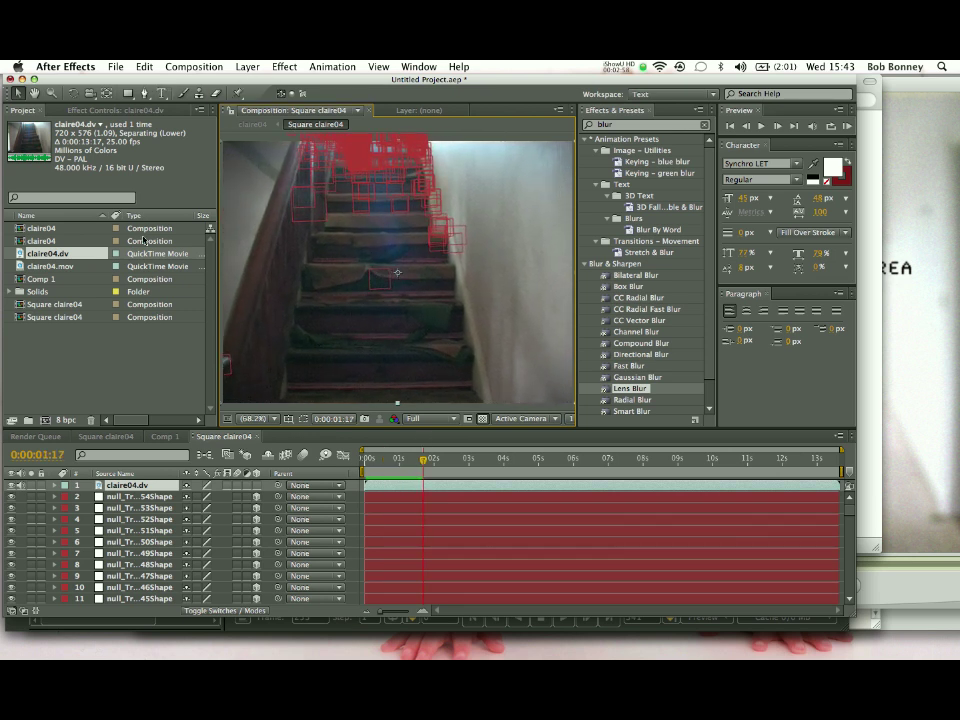
# Step: Examine the layers of the finished Square claire04 composition with the blurred footage to find its soloed tracking null
pyautogui.click(165, 437)
pyautogui.click(105, 437)
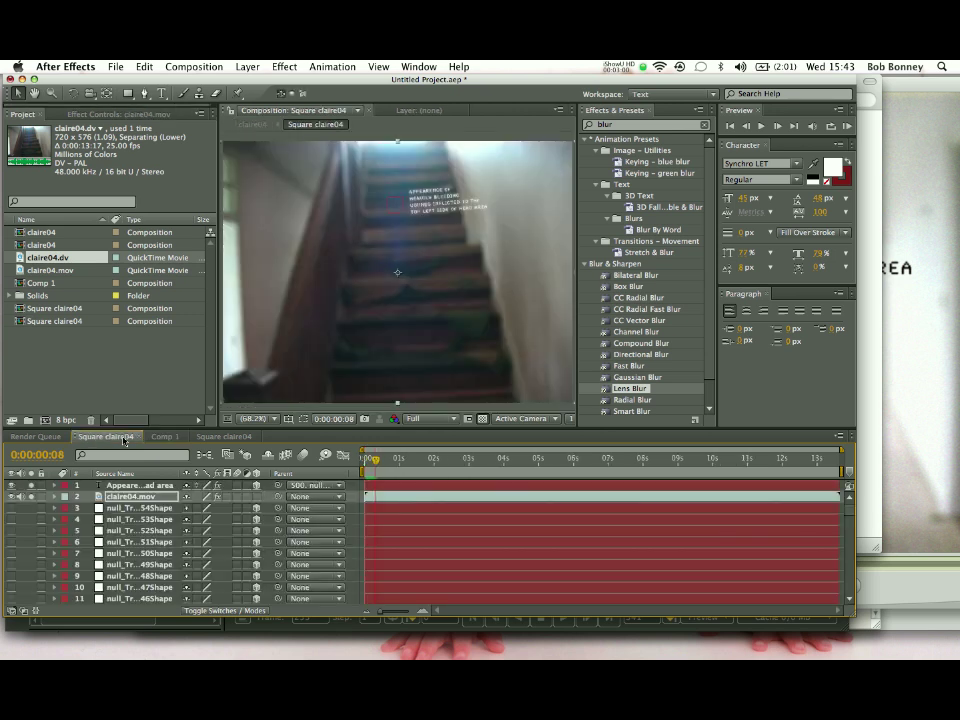
pyautogui.click(222, 439)
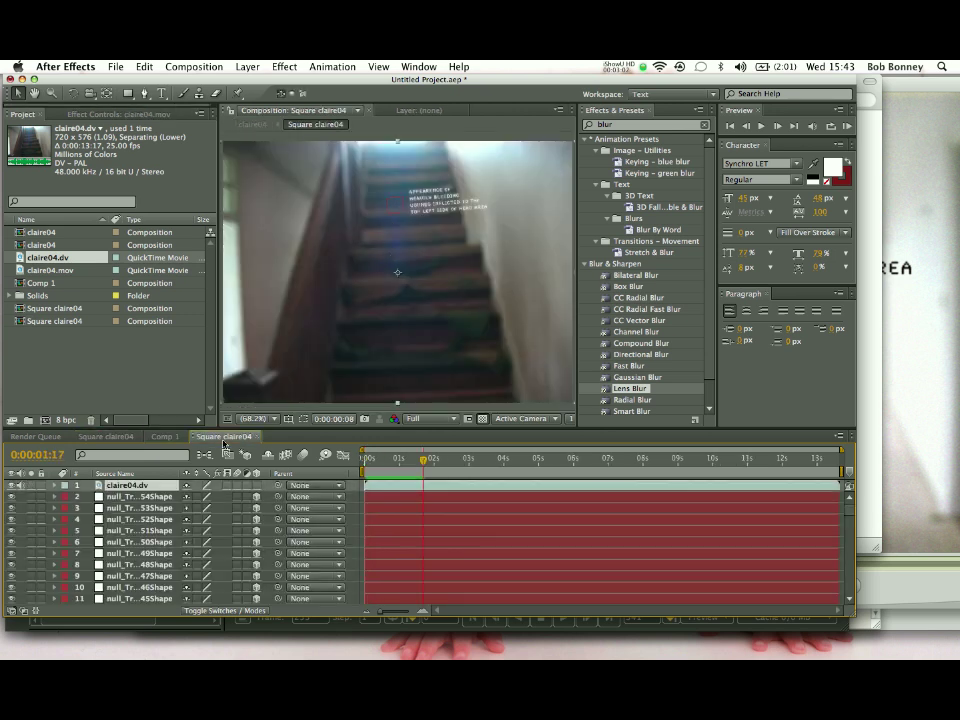
pyautogui.click(138, 438)
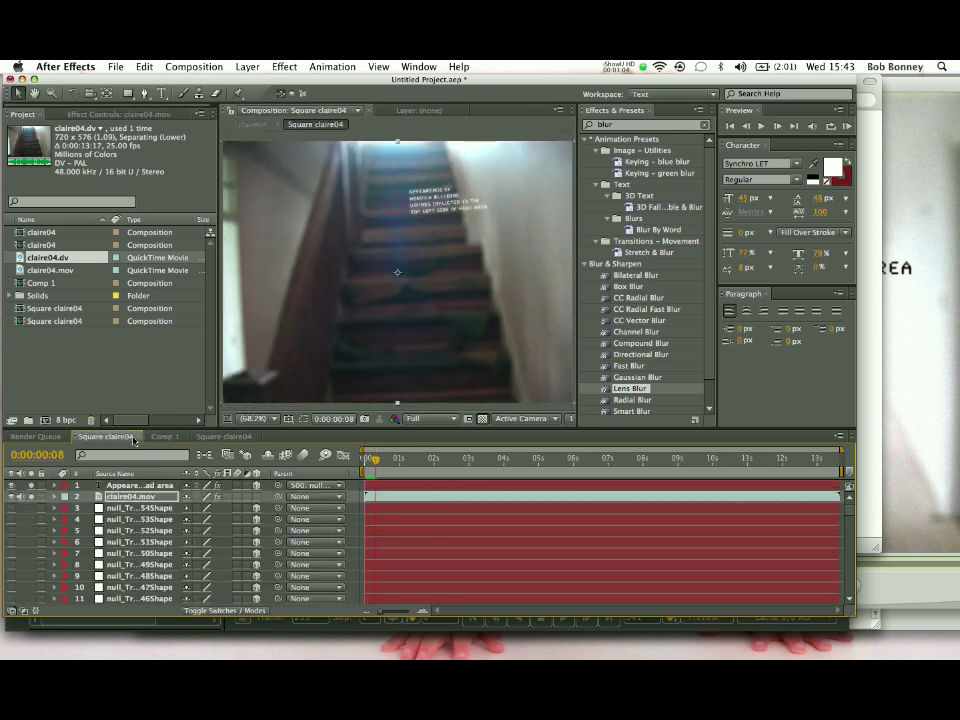
pyautogui.scroll(-20, 195, 541)
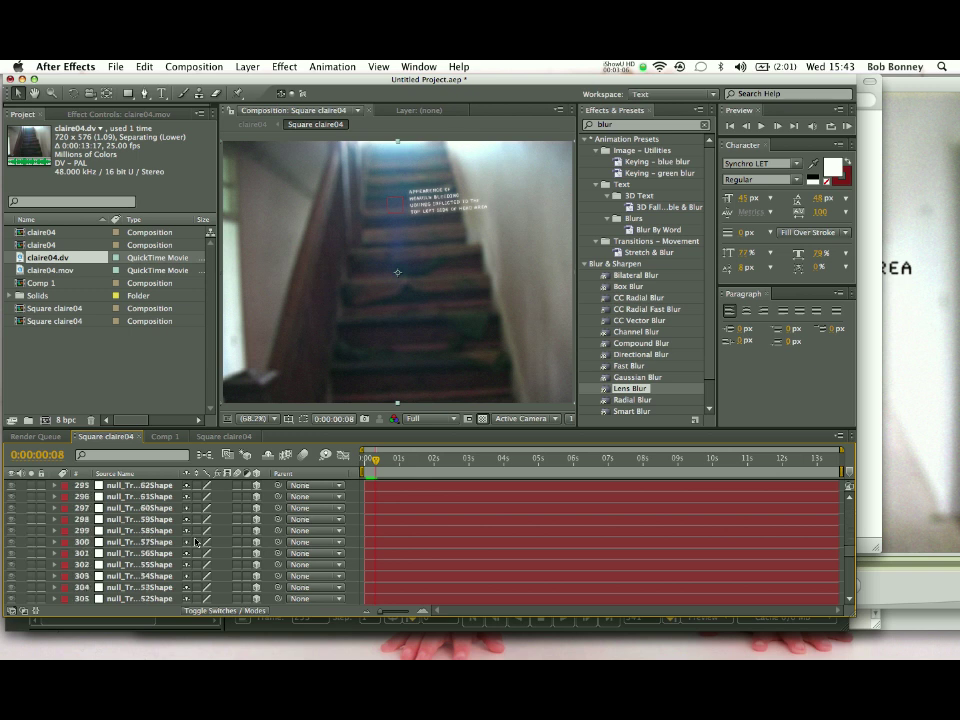
pyautogui.scroll(-20, 195, 541)
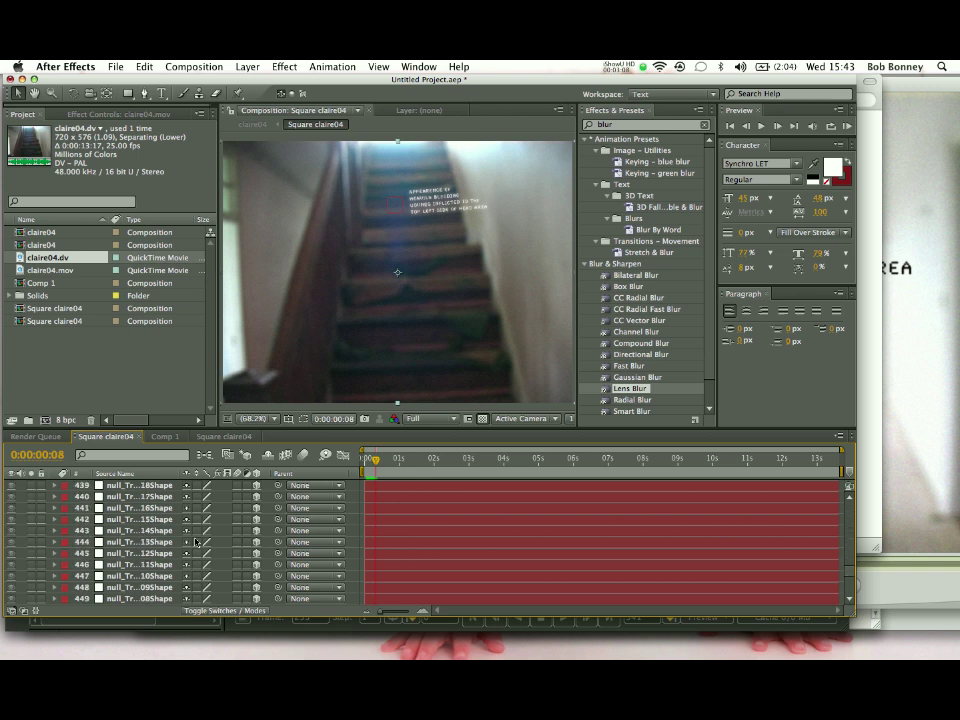
pyautogui.scroll(5, 82, 537)
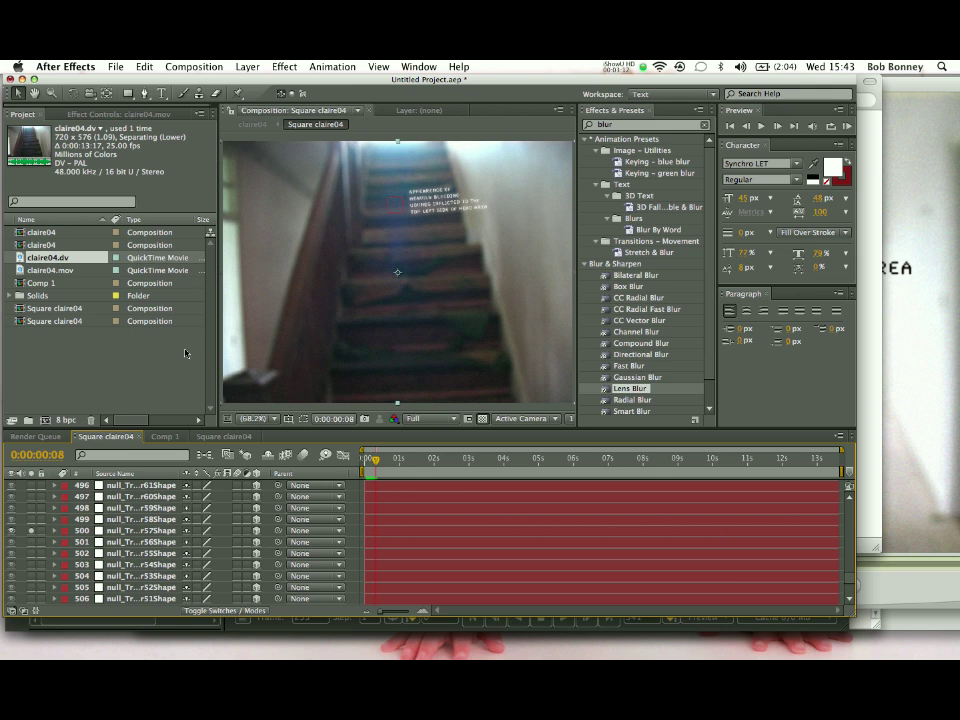
# Step: Solo tracking null layer 500, null_Tracker56Shape, together with claire04.dv in the new Square claire04 composition
pyautogui.click(176, 437)
pyautogui.click(203, 437)
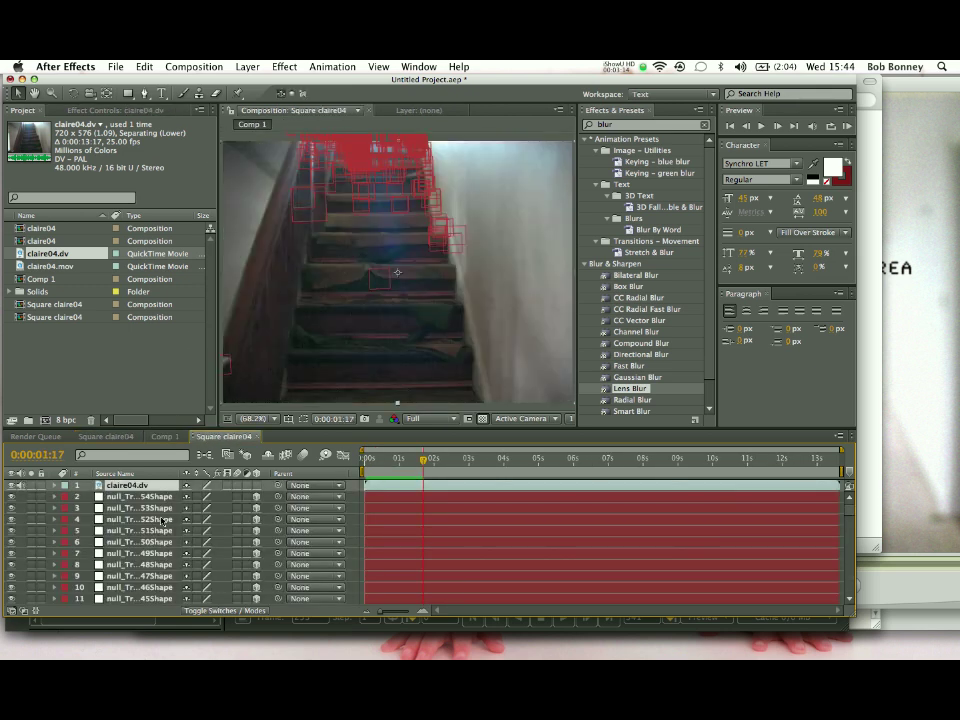
pyautogui.scroll(-20, 162, 520)
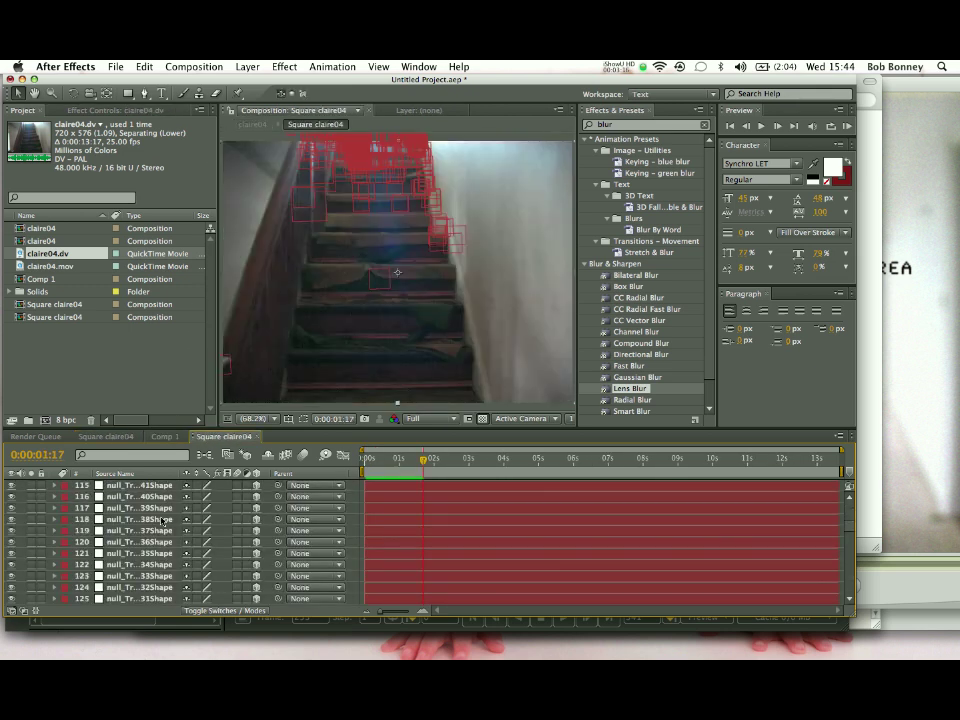
pyautogui.scroll(7, 162, 520)
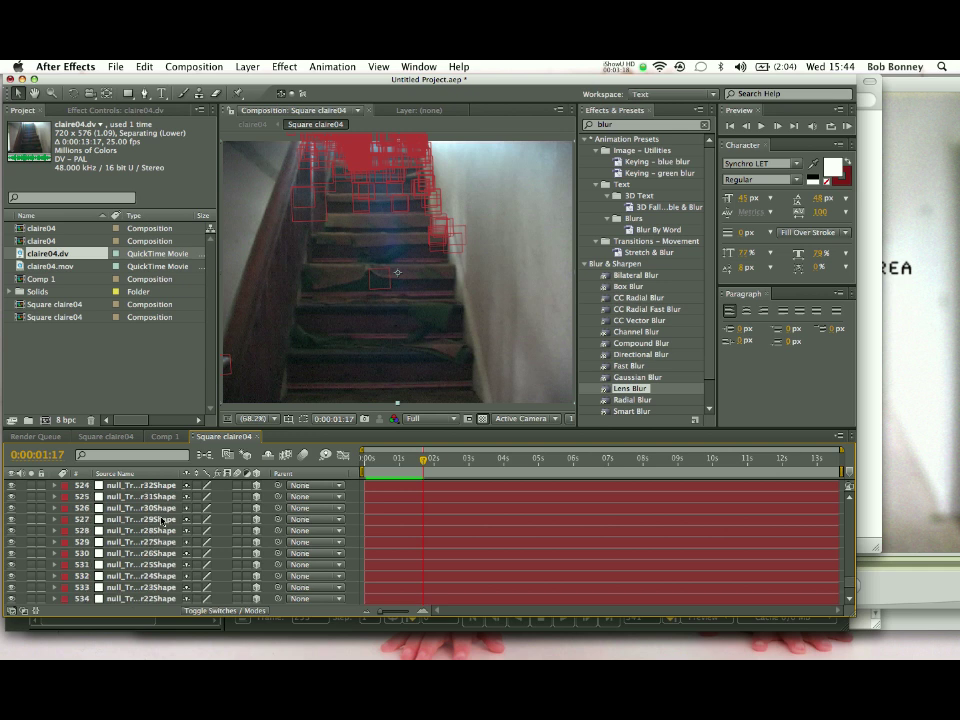
pyautogui.scroll(8, 162, 521)
pyautogui.scroll(1, 162, 521)
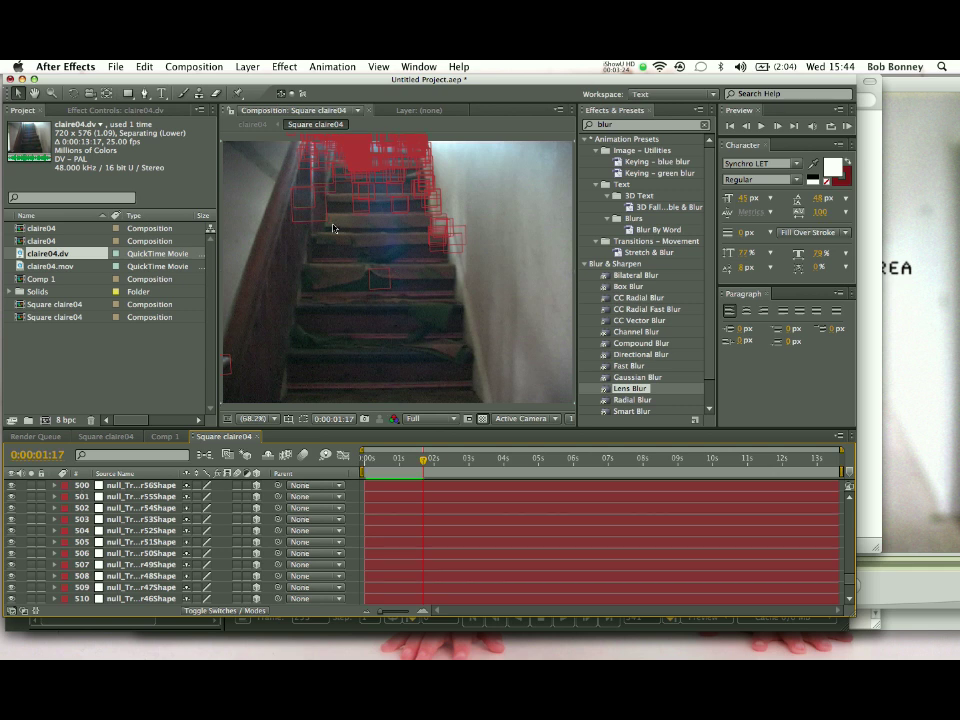
pyautogui.click(134, 488)
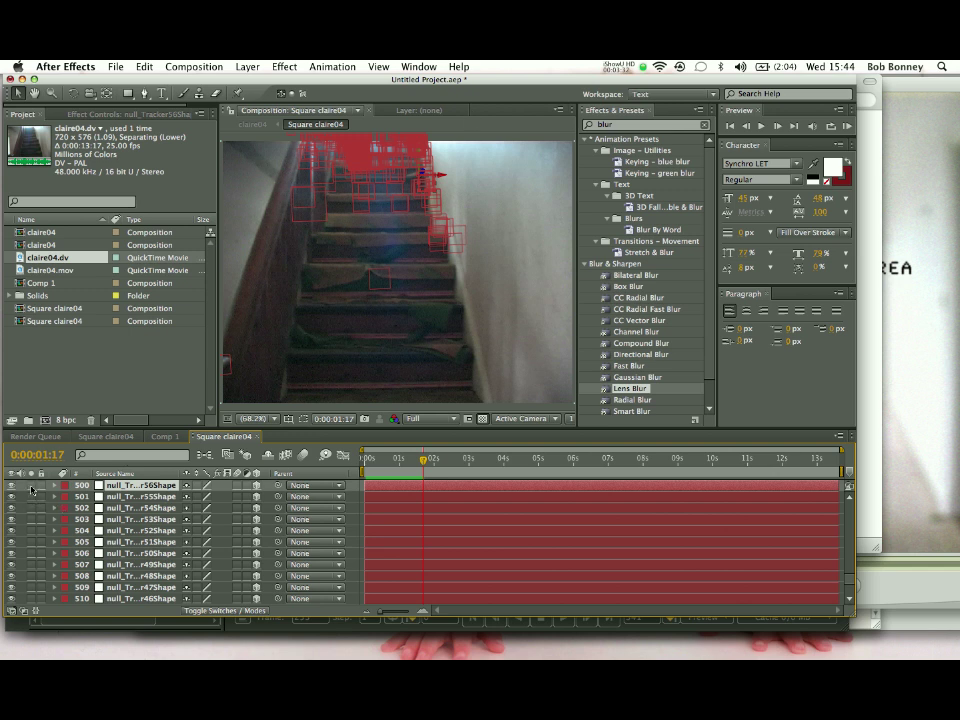
pyautogui.click(31, 487)
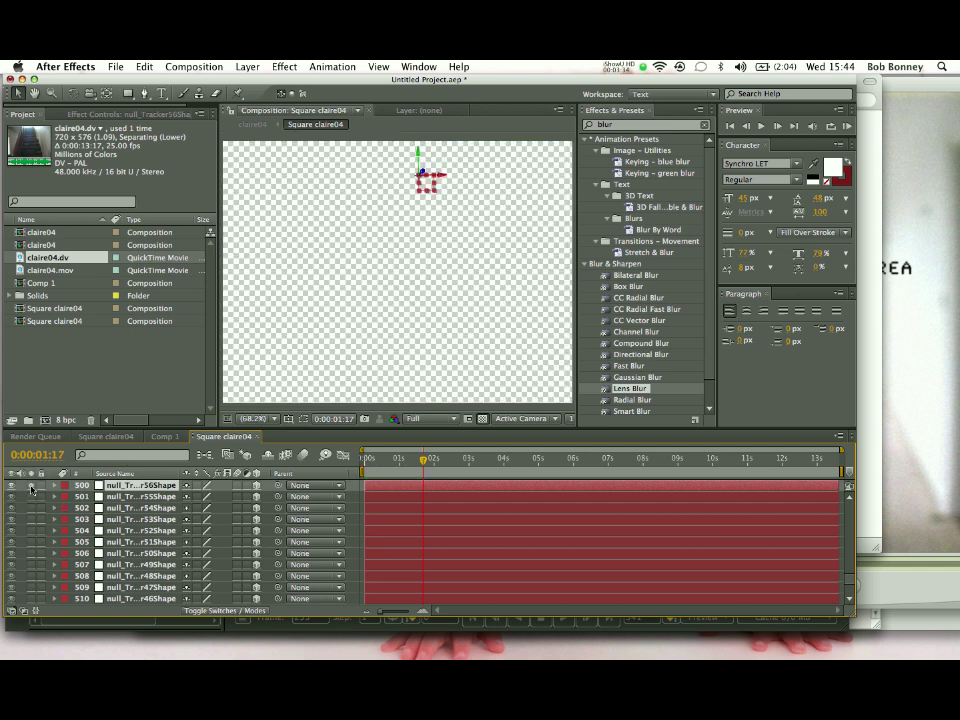
pyautogui.scroll(20, 31, 487)
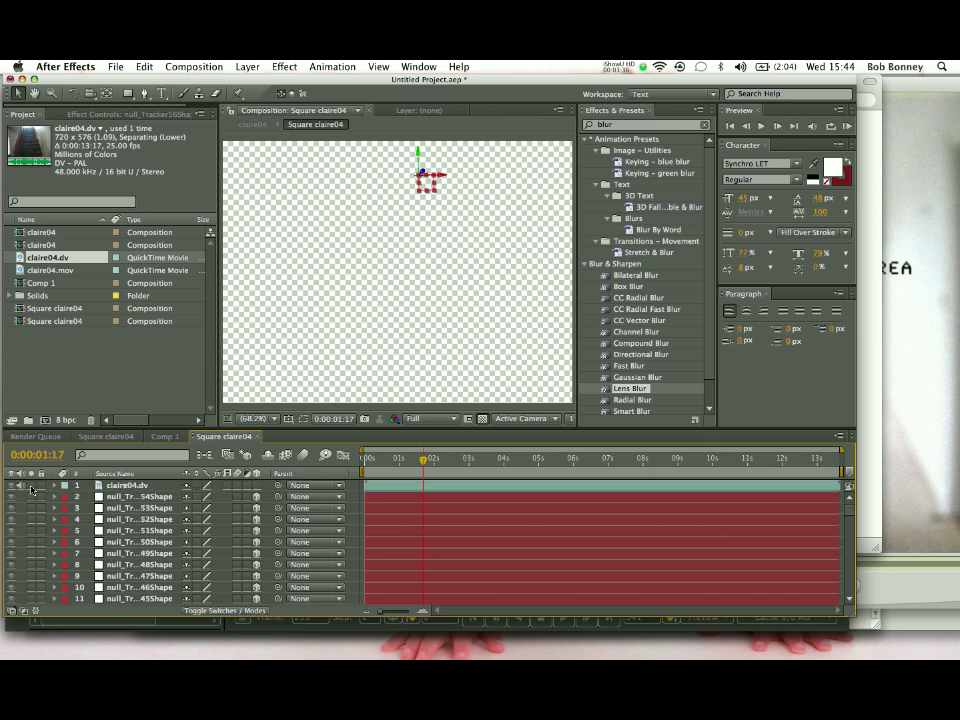
pyautogui.click(31, 485)
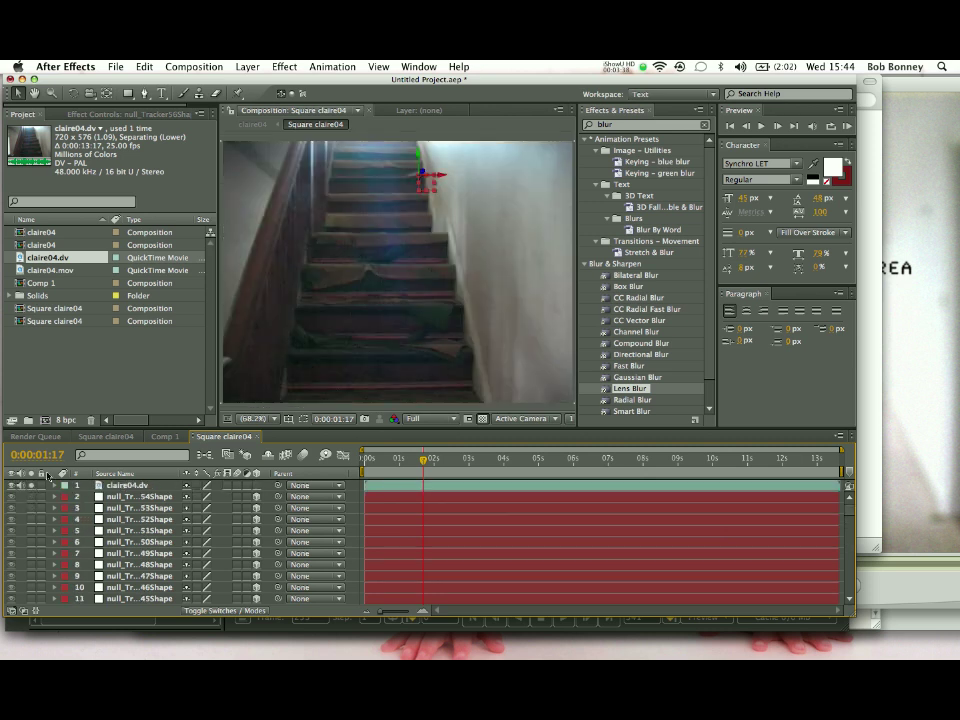
# Step: Preview the composition from 0:00:00:00 to check how the soloed null follows the staircase
pyautogui.moveTo(420, 463); pyautogui.dragTo(364, 462)
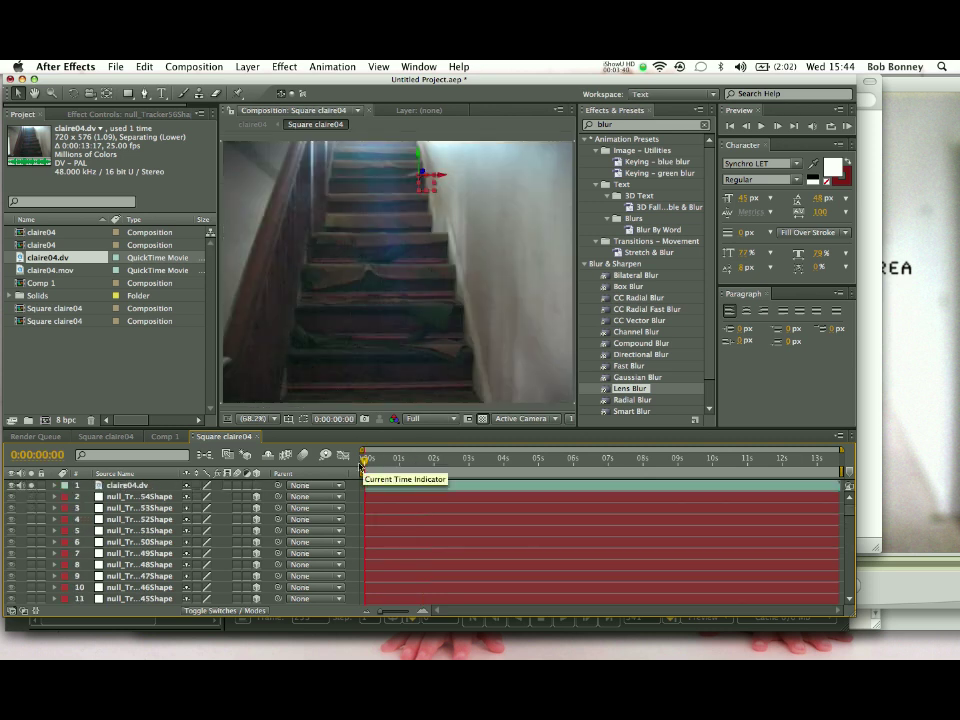
pyautogui.press('space')
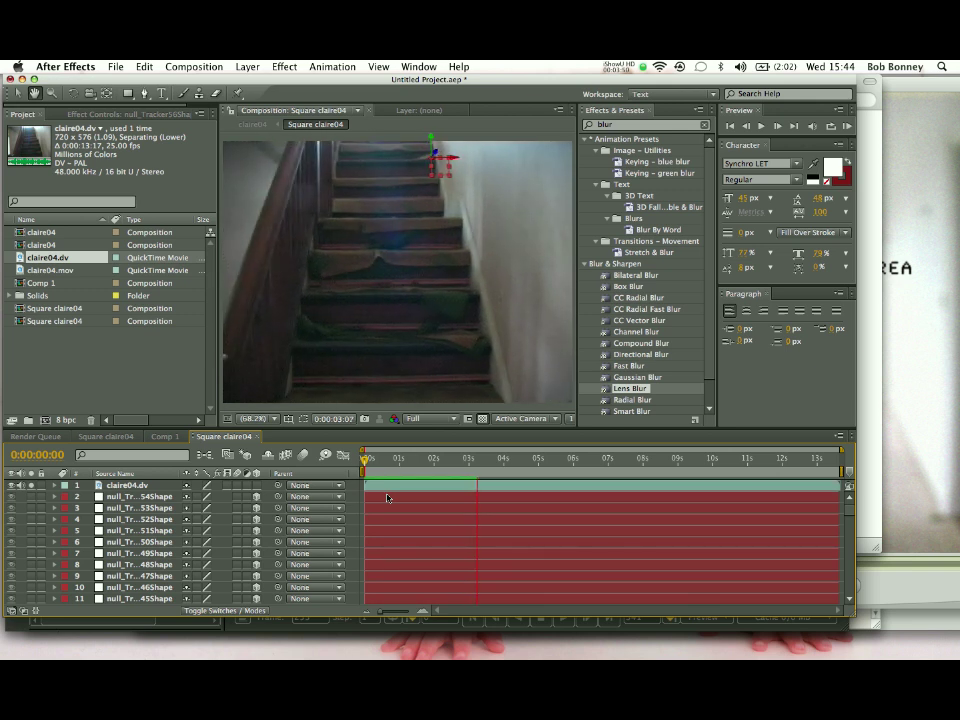
pyautogui.press('space')
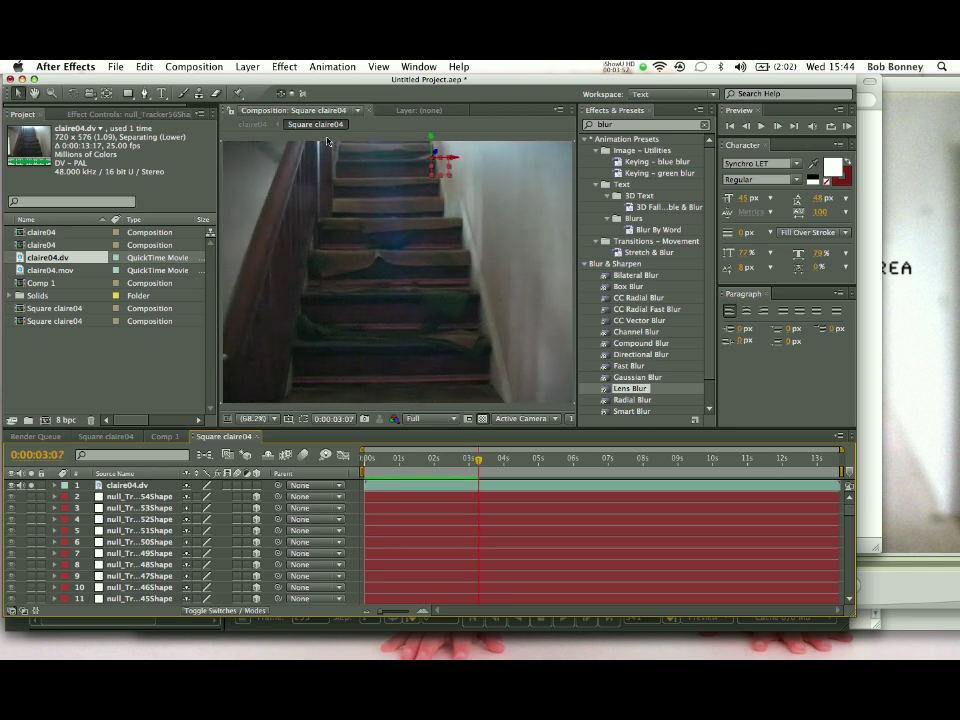
# Step: Copy the "Appearence of heavily bleeding wounds" text from the finished composition and paste it over the stairs, replacing the empty text layer
pyautogui.click(161, 93)
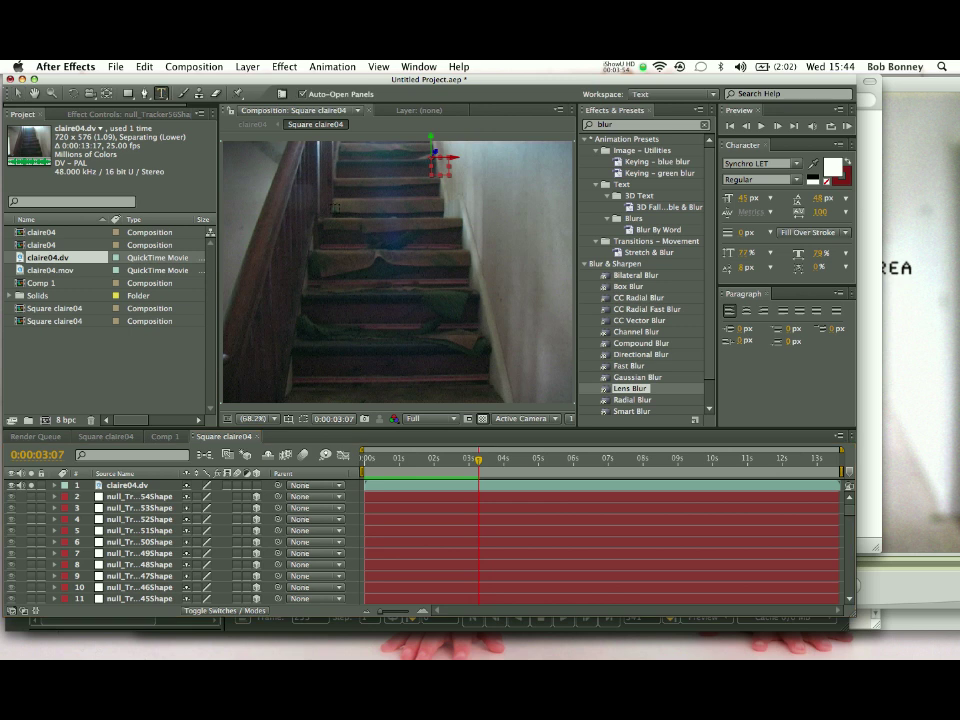
pyautogui.click(338, 205)
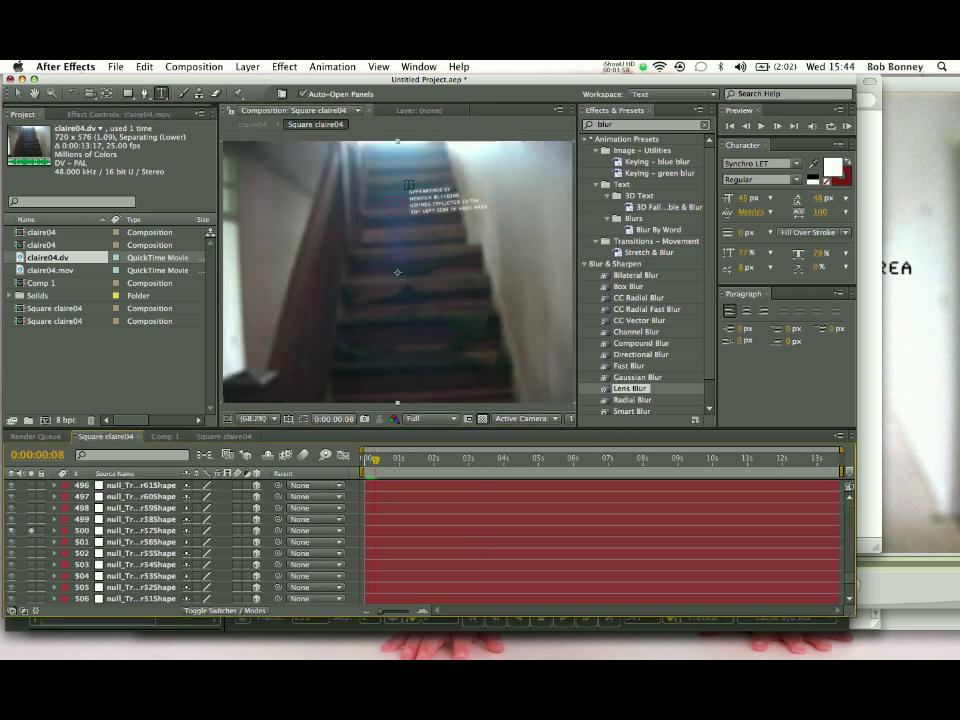
pyautogui.moveTo(486, 207); pyautogui.dragTo(411, 190)
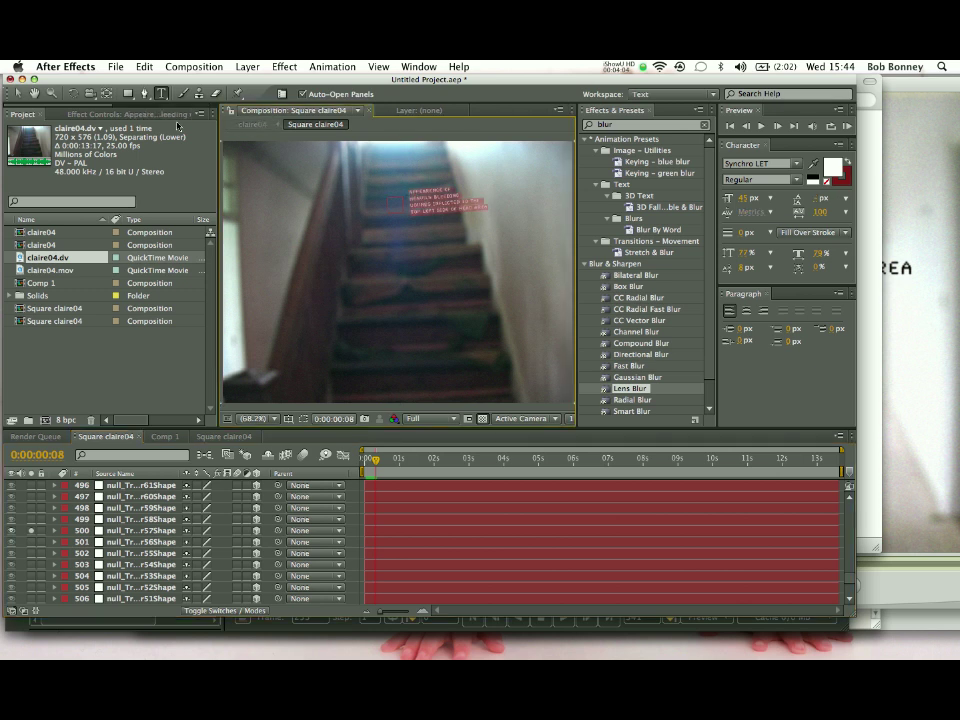
pyautogui.click(428, 196)
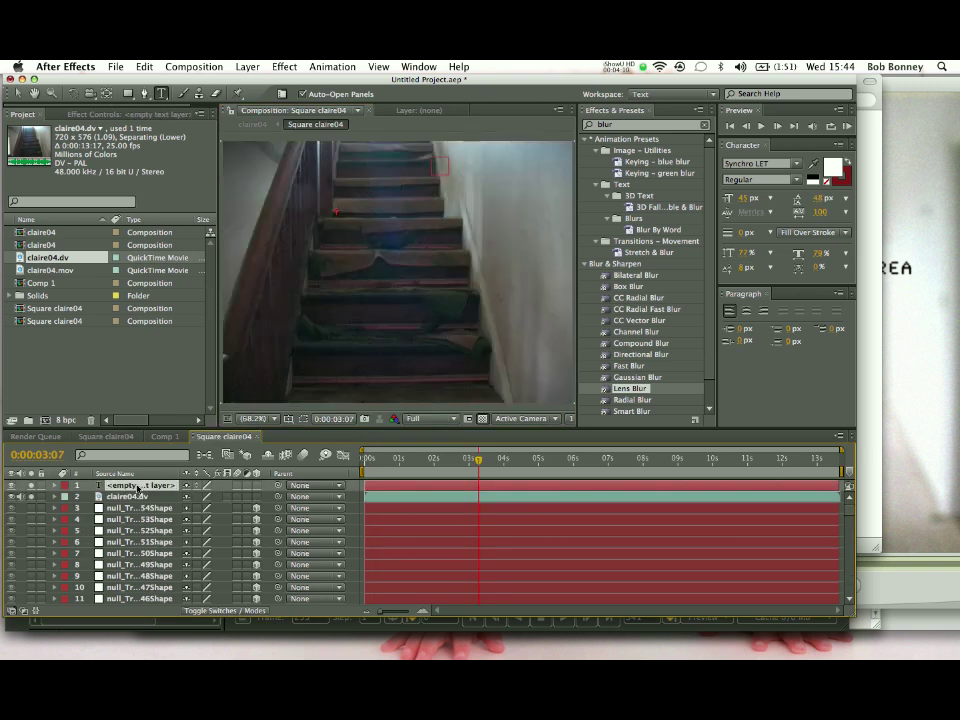
pyautogui.press('Delete')
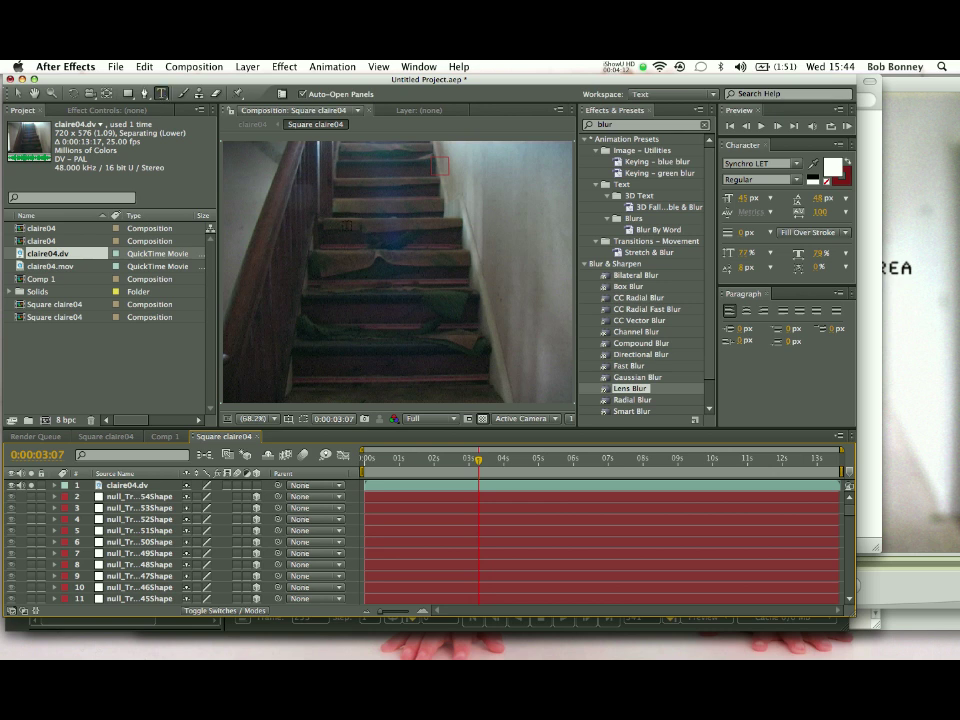
pyautogui.click(348, 222)
pyautogui.press('super+v')
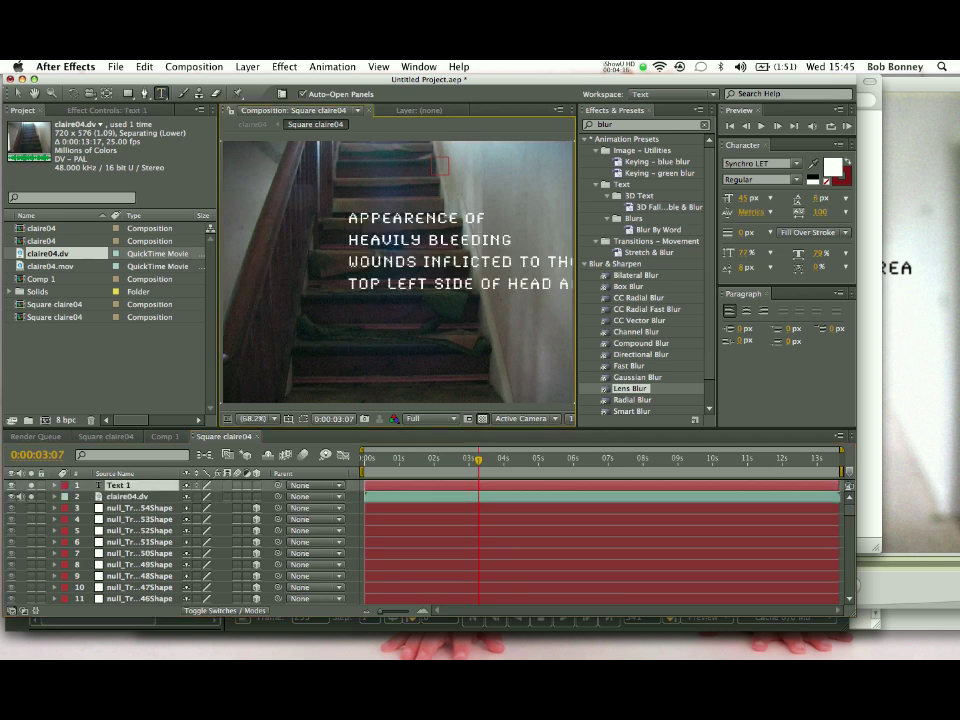
# Step: Set the font size of all the pasted text to 30 px
pyautogui.press('super+a')
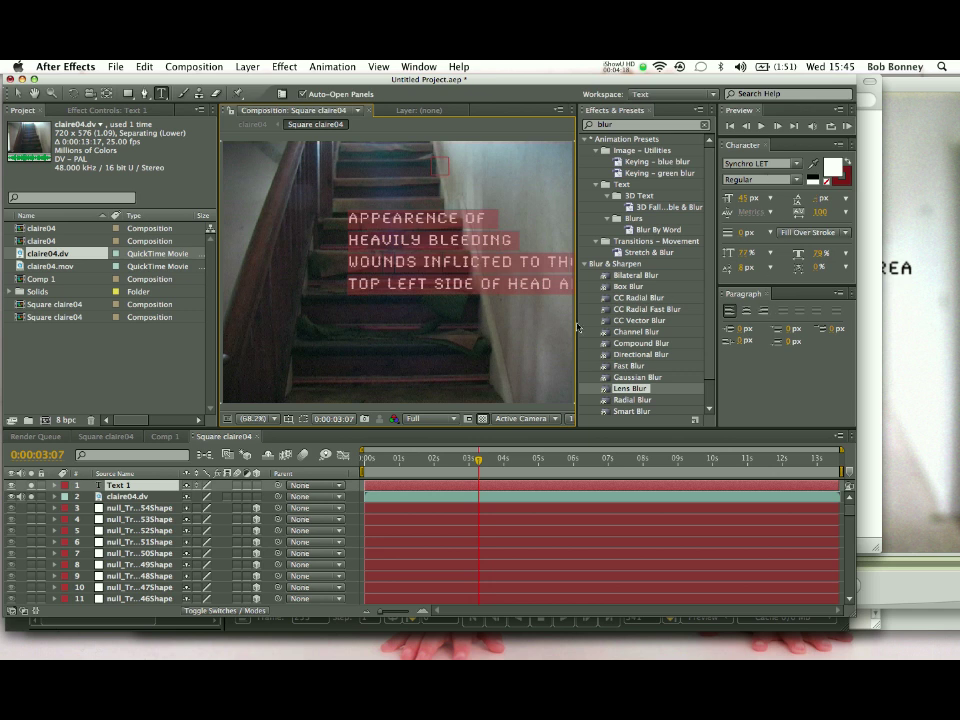
pyautogui.moveTo(745, 199); pyautogui.dragTo(733, 200)
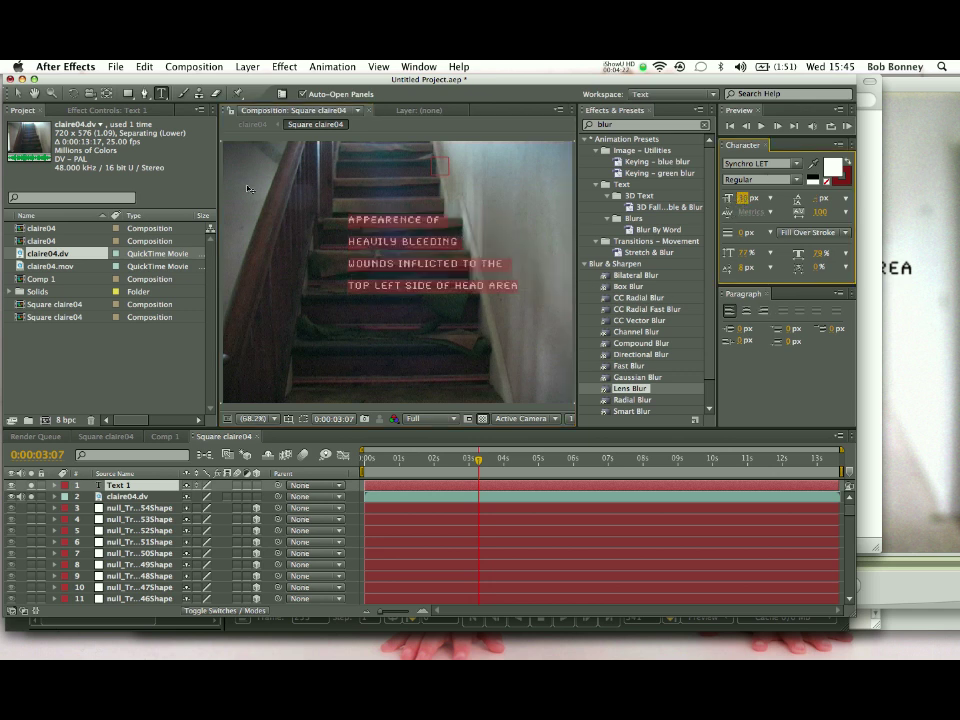
pyautogui.click(18, 96)
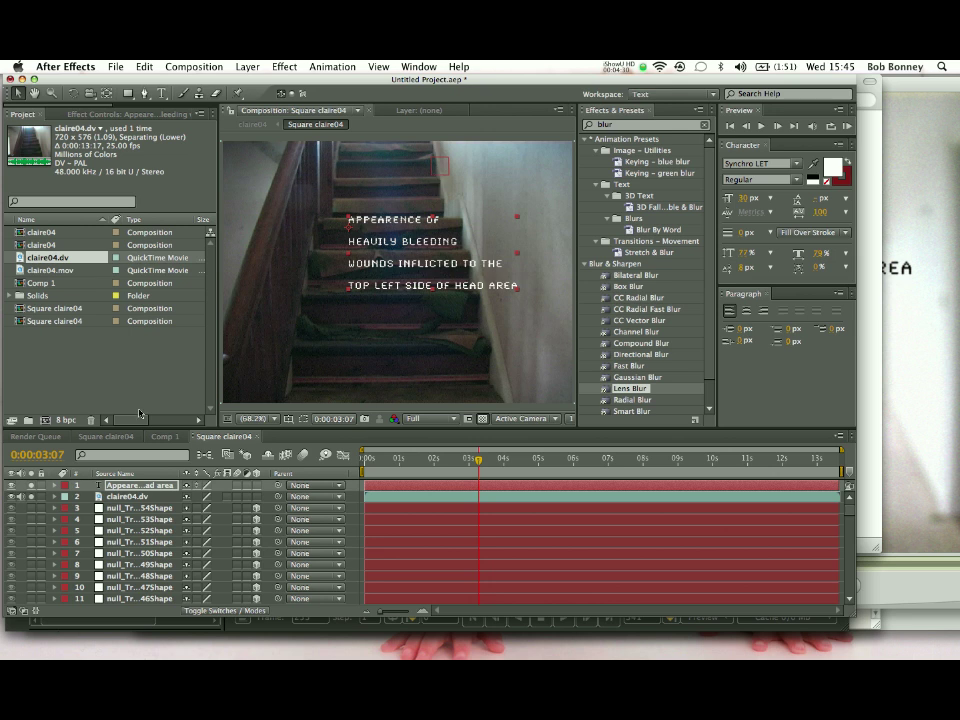
# Step: Make the text layer 3D and enlarge it to 43 px just below the soloed null
pyautogui.click(257, 486)
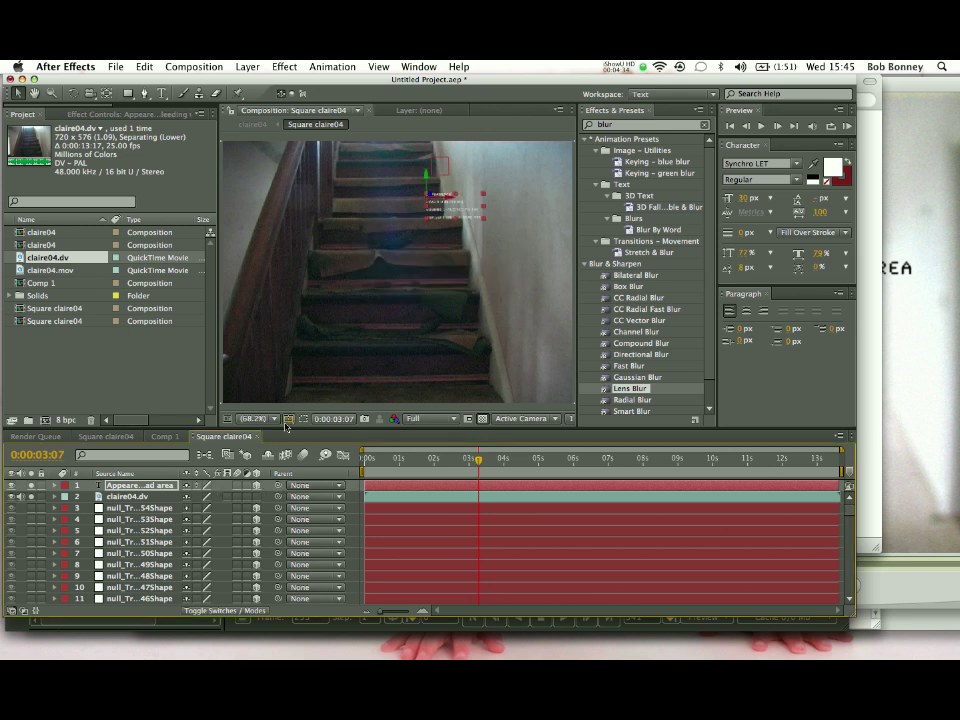
pyautogui.moveTo(432, 200); pyautogui.dragTo(442, 188)
pyautogui.click(743, 198)
pyautogui.write('45')
pyautogui.press('Return')
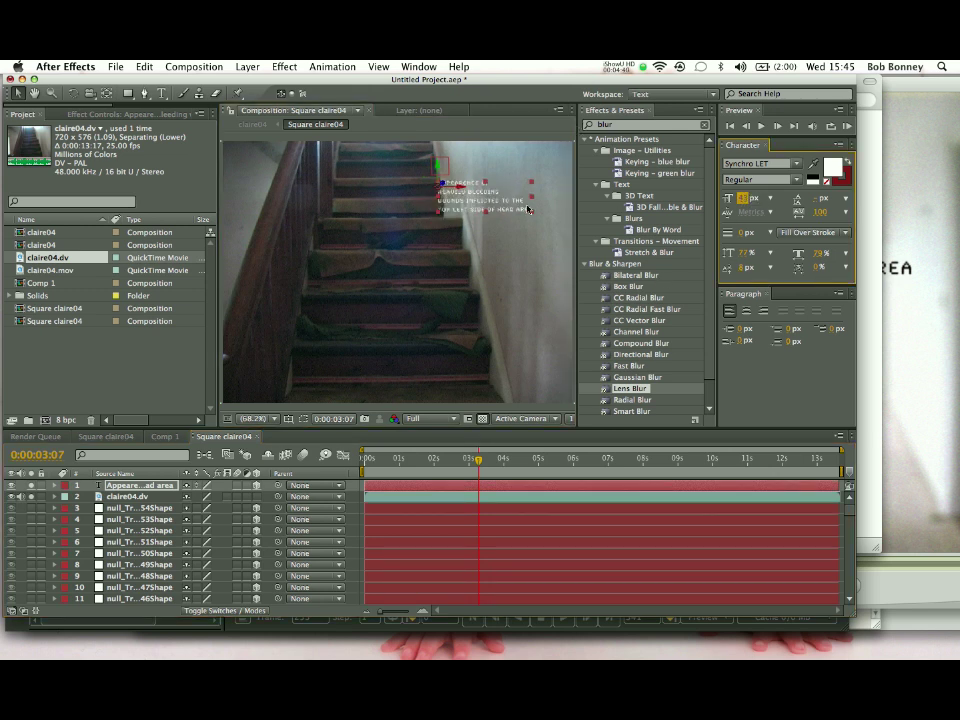
# Step: Set the font size of all the text to 62 px and move the layer onto the middle of the stairs
pyautogui.press('super+t')
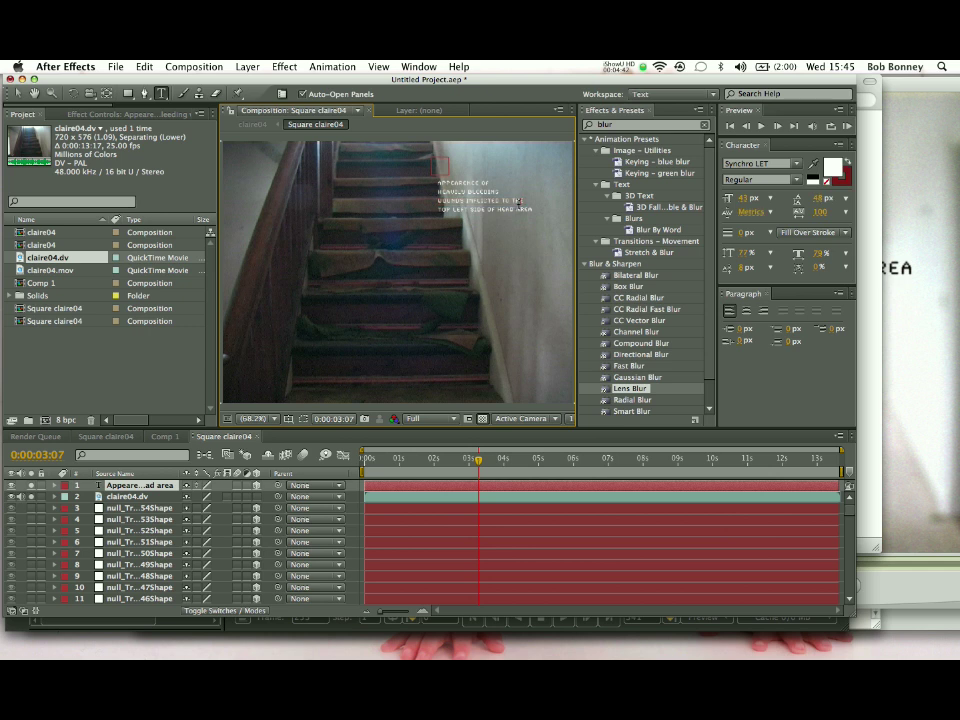
pyautogui.moveTo(530, 208); pyautogui.dragTo(437, 182)
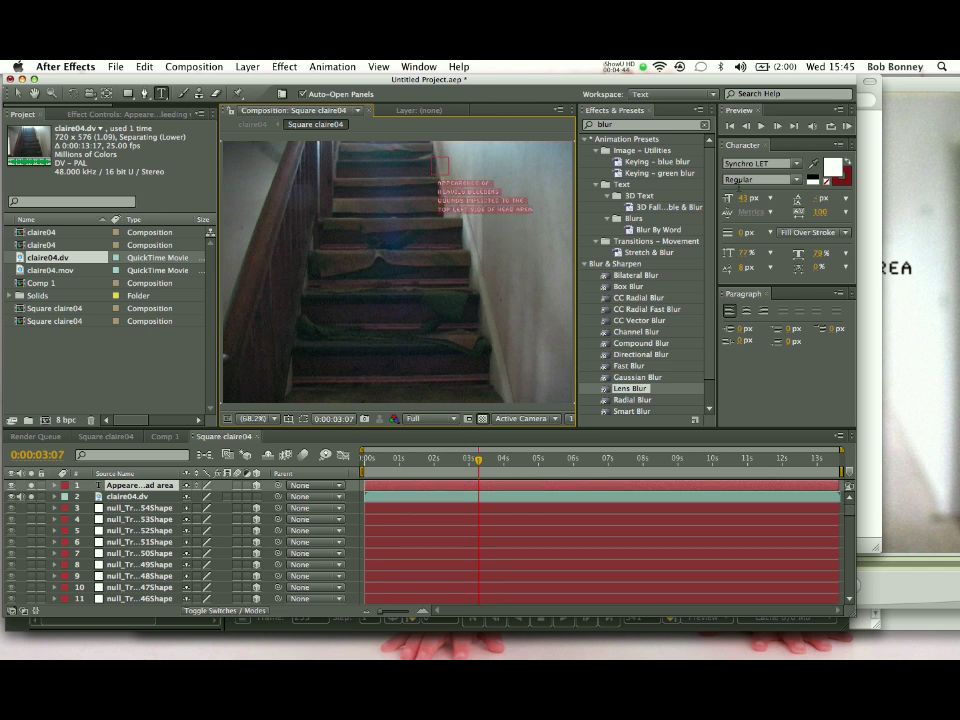
pyautogui.click(743, 198)
pyautogui.write('65')
pyautogui.press('Return')
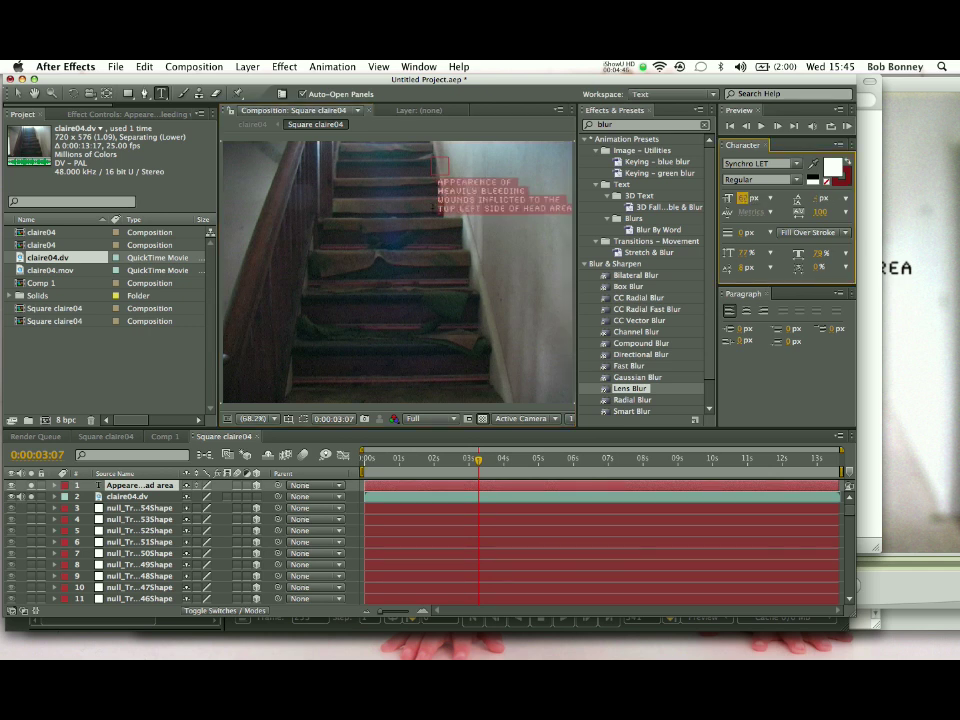
pyautogui.click(17, 93)
pyautogui.moveTo(439, 207); pyautogui.dragTo(353, 237)
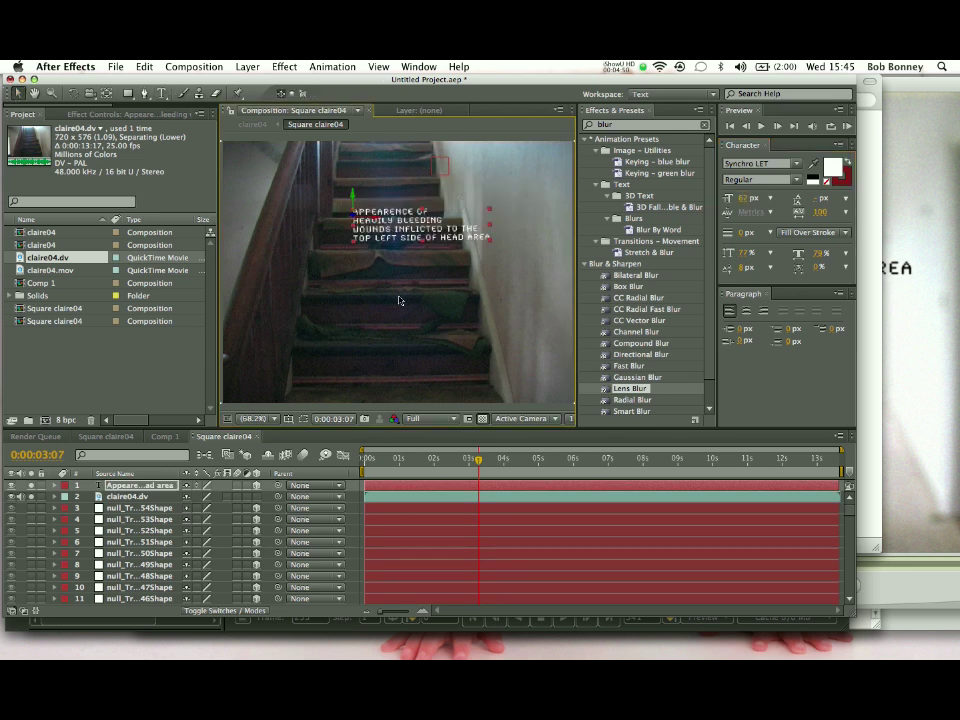
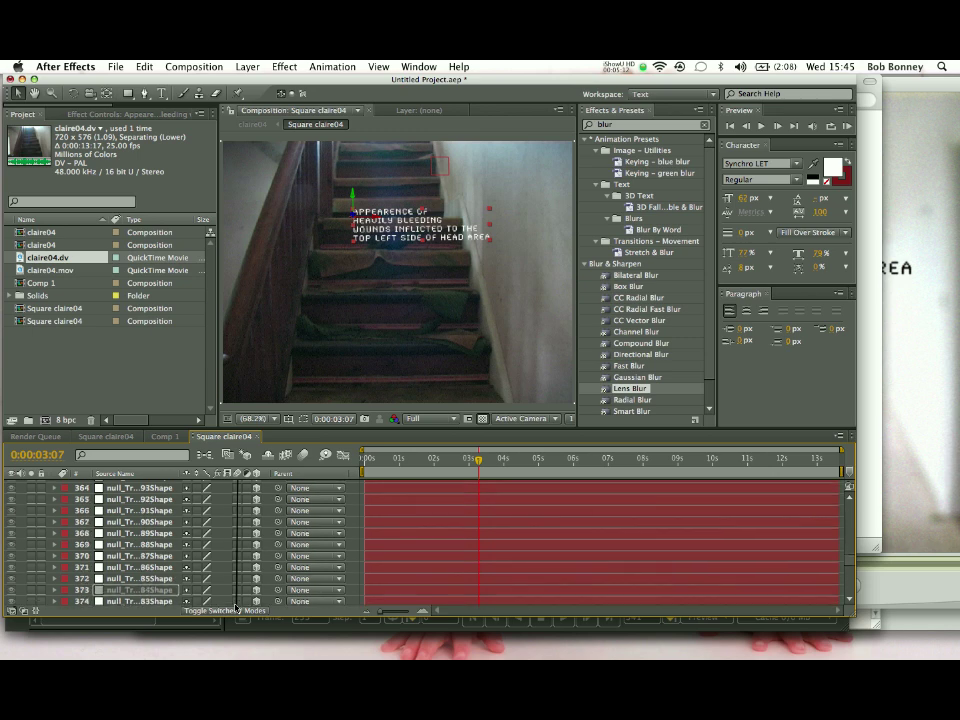
# Step: Parent the text layer to the soloed tracking null, layer 501
pyautogui.press('super+Down')
pyautogui.press('super+Down')
pyautogui.press('super+Down')
pyautogui.press('super+Down')
pyautogui.press('super+Down')
pyautogui.press('super+Down')
pyautogui.press('super+Down')
pyautogui.press('super+Down')
pyautogui.press('super+Down')
pyautogui.press('super+Down')
pyautogui.press('super+Down')
pyautogui.press('super+Down')
pyautogui.press('super+Down')
pyautogui.press('super+Down')
pyautogui.press('super+Down')
pyautogui.press('super+Down')
pyautogui.press('super+Down')
pyautogui.press('super+Down')
pyautogui.press('super+Down')
pyautogui.press('super+Down')
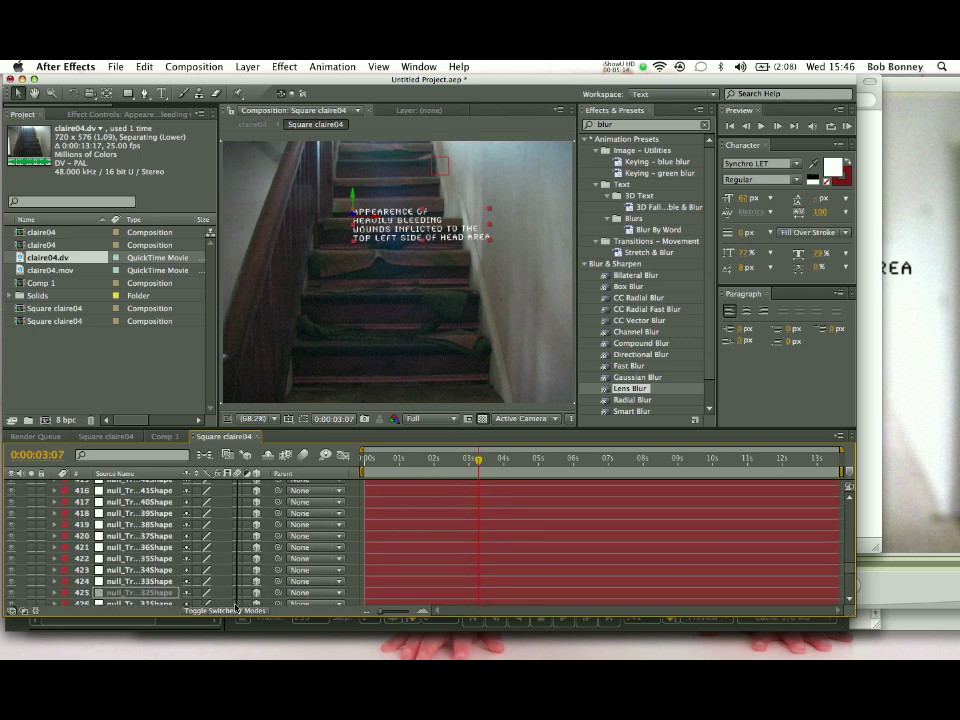
pyautogui.press('super+Down')
pyautogui.press('super+Down')
pyautogui.press('super+Down')
pyautogui.press('super+Down')
pyautogui.press('super+Down')
pyautogui.press('super+Down')
pyautogui.press('super+Down')
pyautogui.press('super+Down')
pyautogui.press('super+Down')
pyautogui.press('super+Down')
pyautogui.press('super+Down')
pyautogui.press('super+Down')
pyautogui.press('super+Down')
pyautogui.press('super+Down')
pyautogui.press('super+Down')
pyautogui.press('super+Down')
pyautogui.press('super+Down')
pyautogui.press('super+Down')
pyautogui.press('super+Down')
pyautogui.press('super+Down')
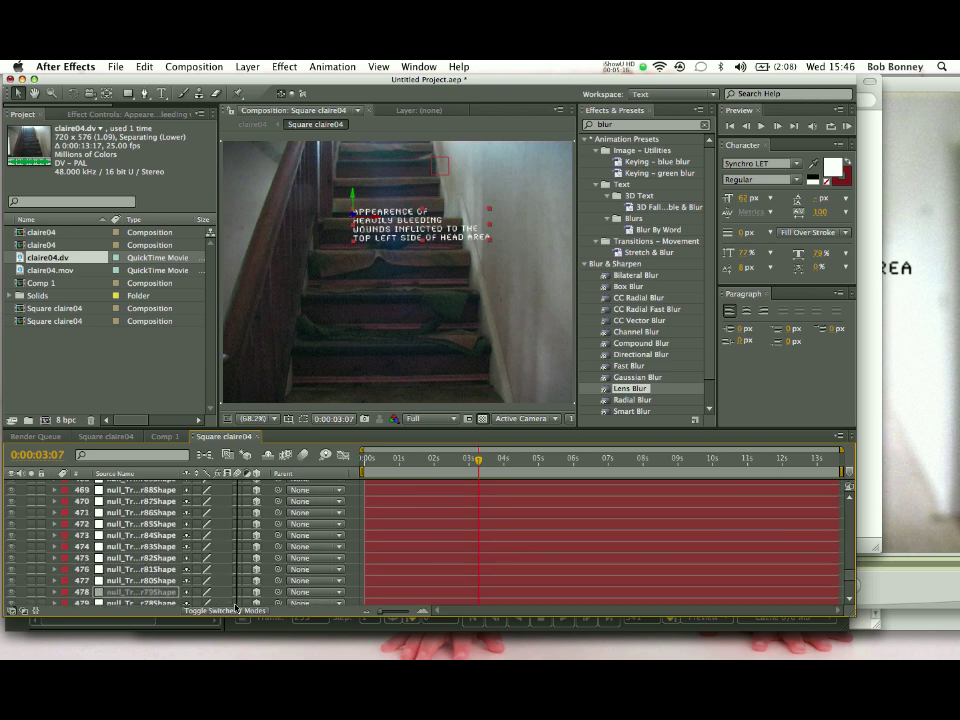
pyautogui.press('super+Up')
pyautogui.press('super+Up')
pyautogui.press('super+Up')
pyautogui.press('super+Up')
pyautogui.press('super+Up')
pyautogui.press('super+Up')
pyautogui.press('super+Up')
pyautogui.press('super+Up')
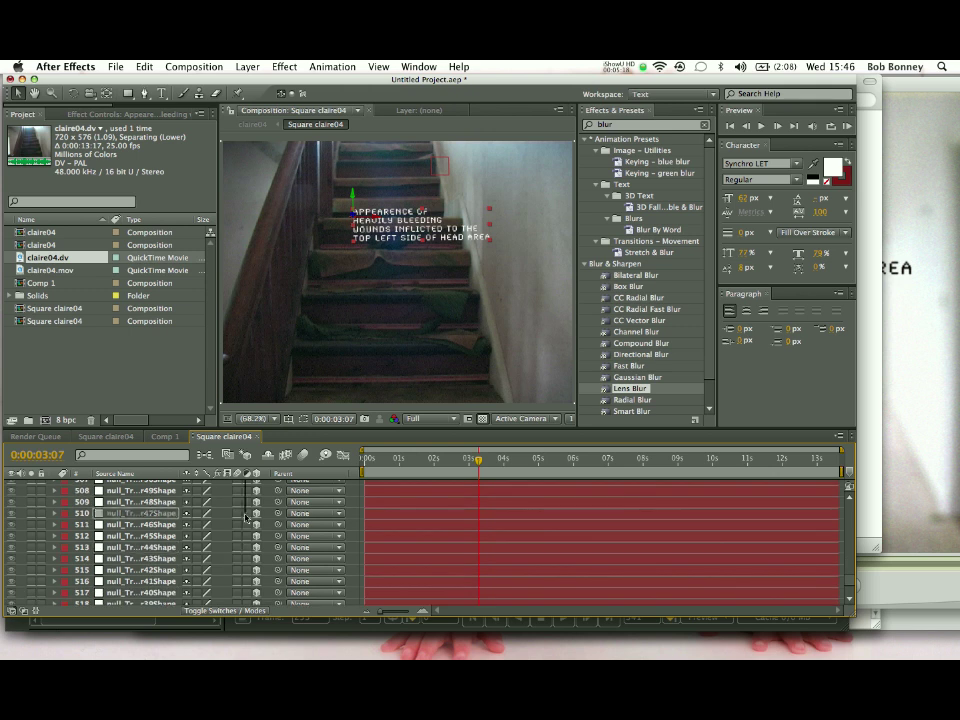
pyautogui.scroll(5, 248, 483)
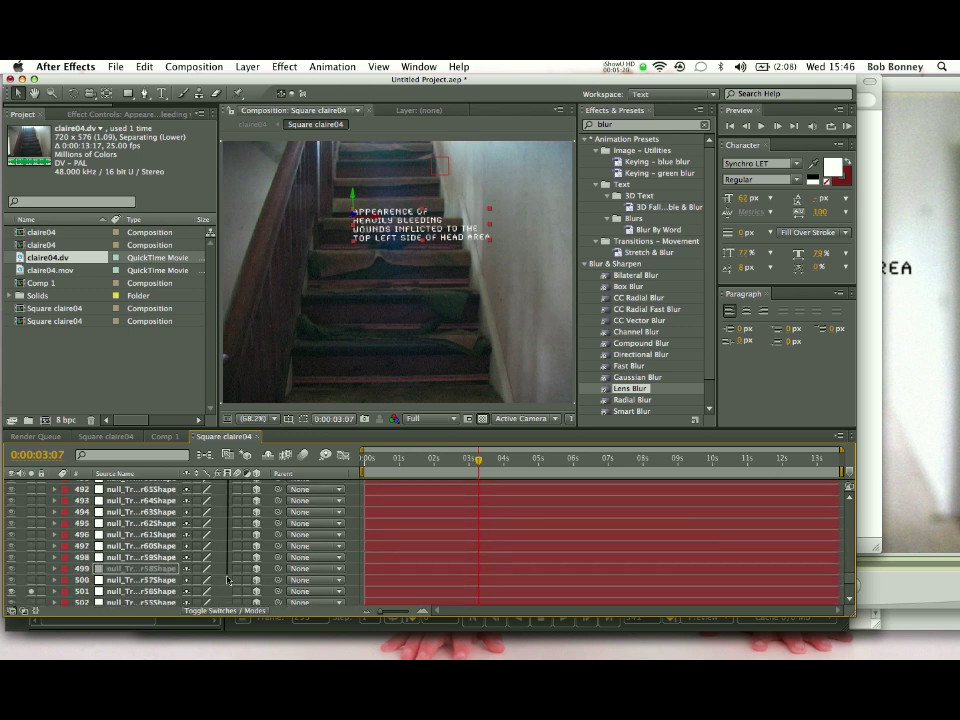
pyautogui.click(172, 591)
pyautogui.press('KP_1')
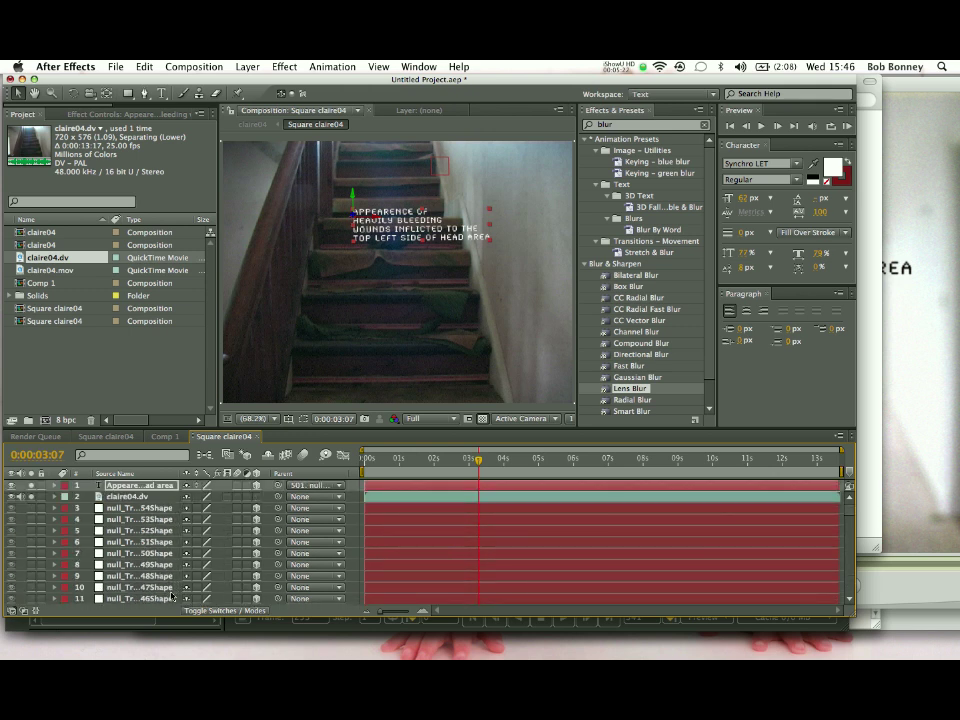
# Step: Preview the composition from the first frame to check how the parented text follows the camera move
pyautogui.moveTo(478, 459); pyautogui.dragTo(360, 474)
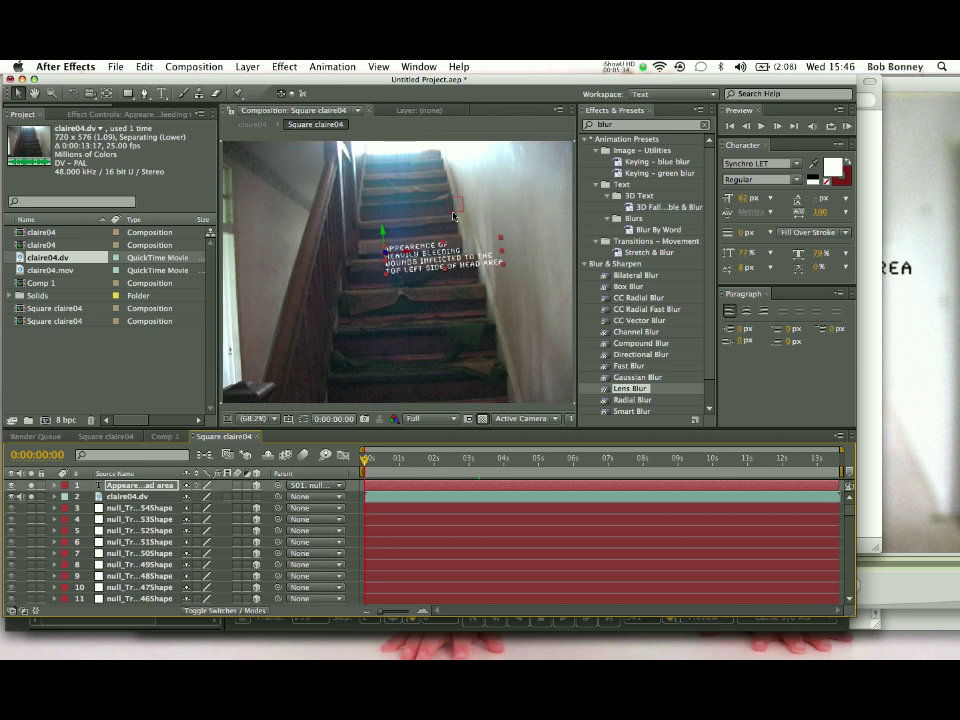
pyautogui.press('space')
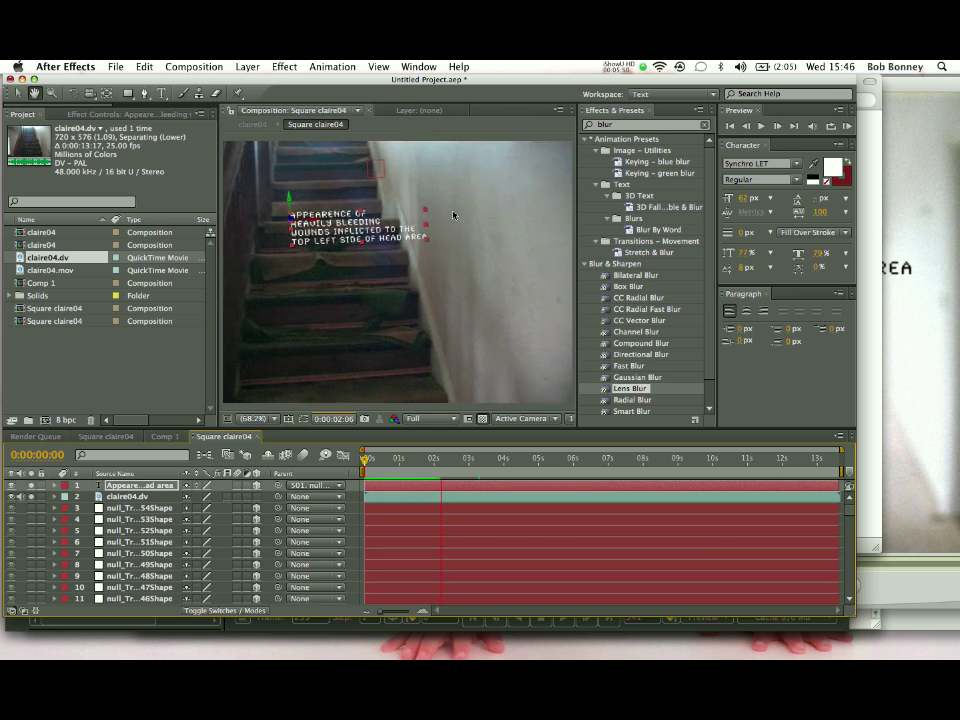
pyautogui.press('space')
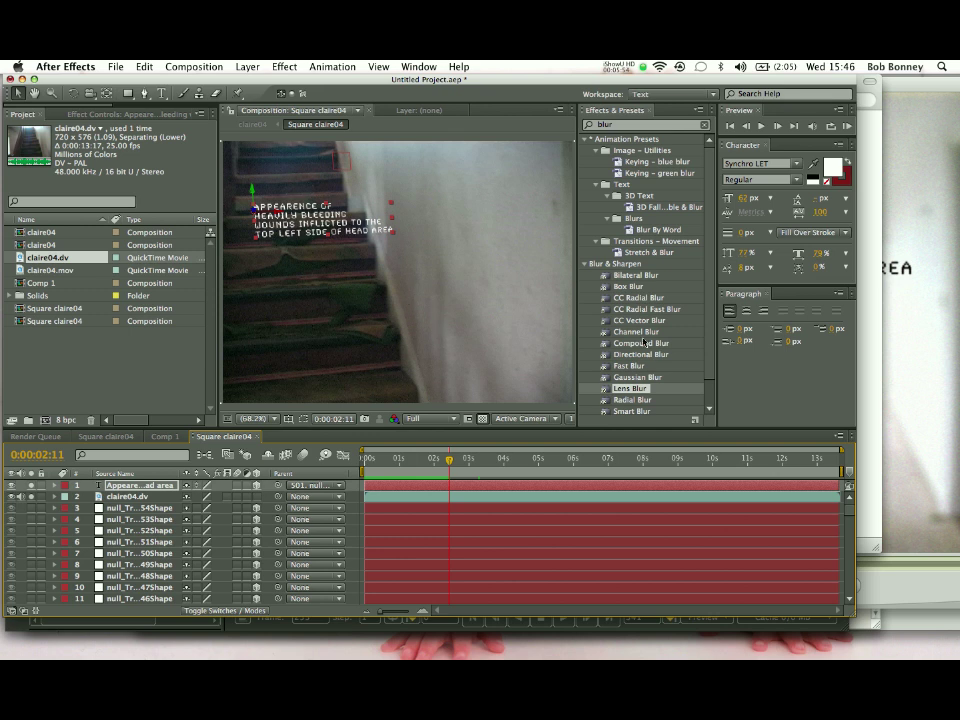
# Step: Apply Lens Blur to the claire04.dv footage, with Repeat Edge Pixels enabled and a noise amount of 27
pyautogui.moveTo(626, 390); pyautogui.dragTo(510, 370)
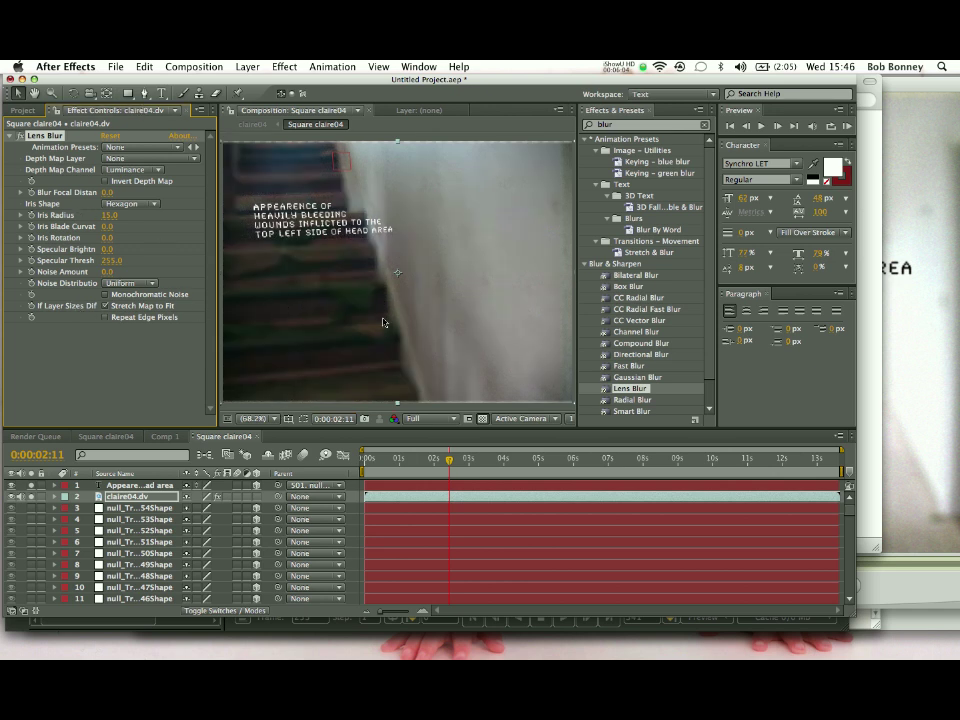
pyautogui.press(',')
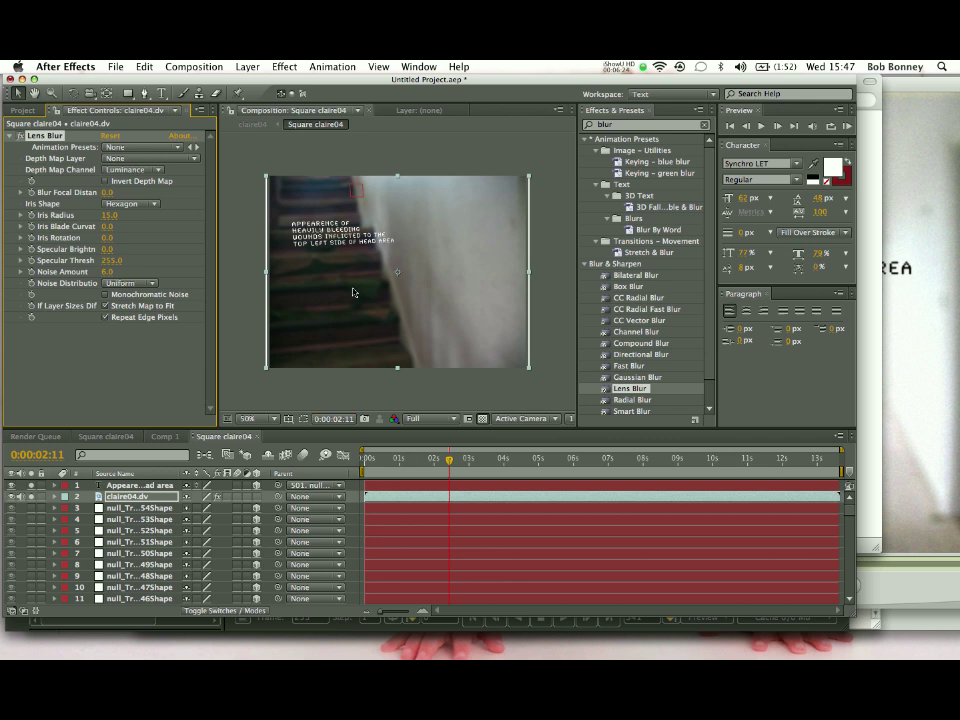
pyautogui.press('.')
pyautogui.moveTo(100, 275); pyautogui.dragTo(117, 275)
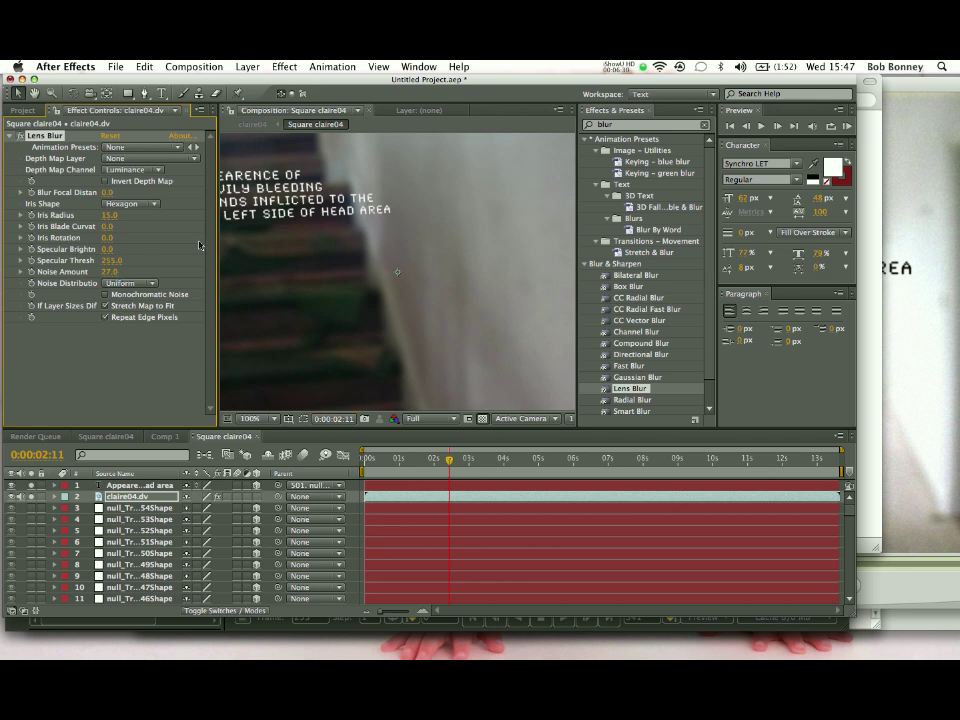
pyautogui.press(',')
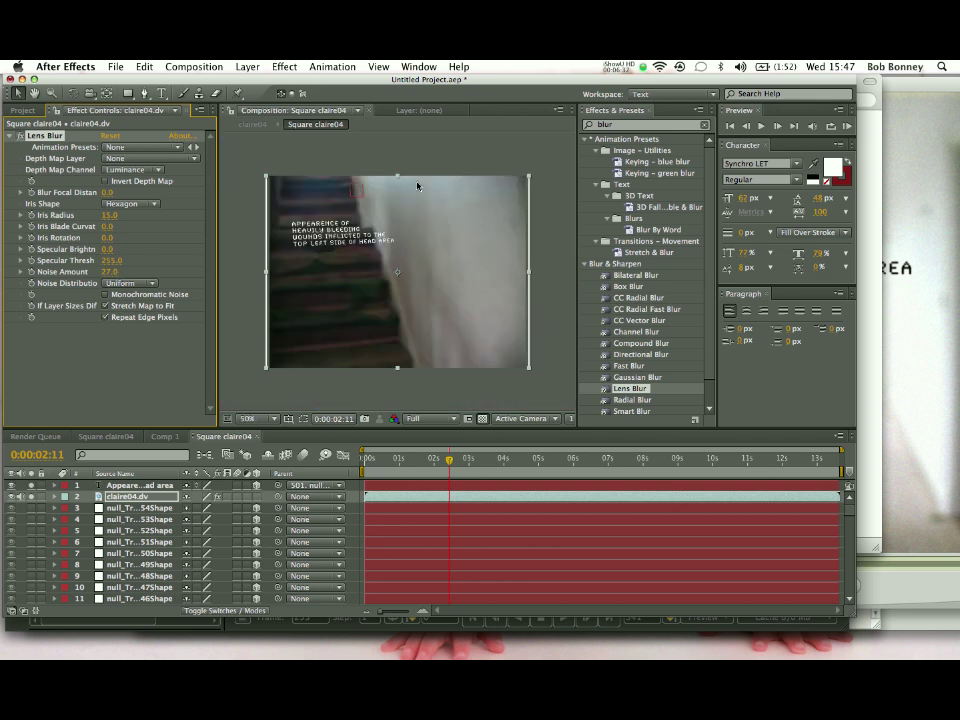
pyautogui.click(430, 150)
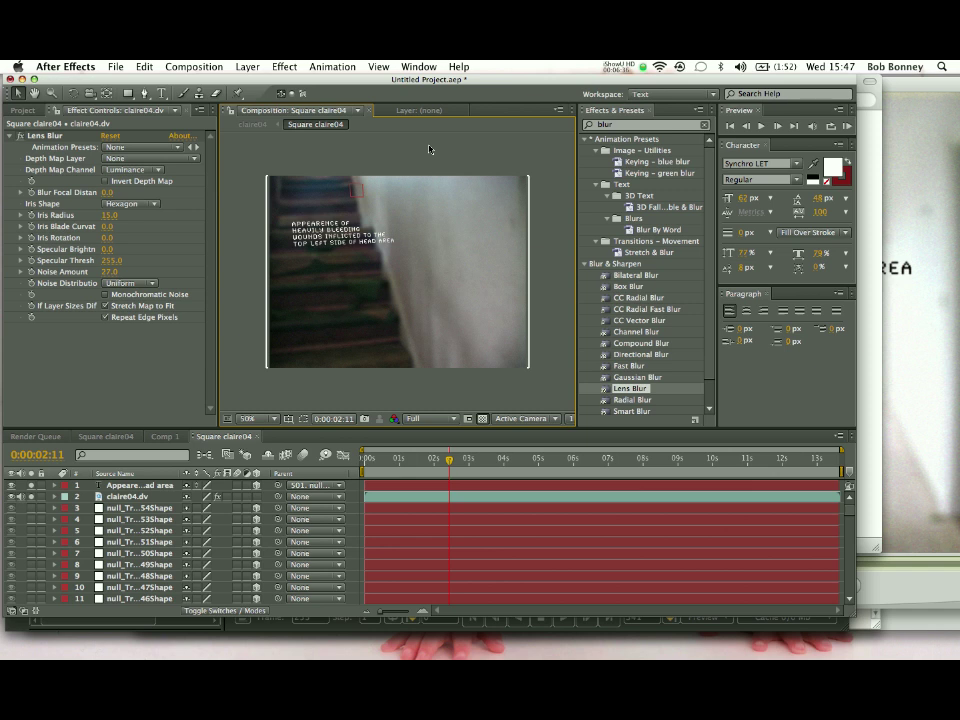
# Step: Find the Twitch effect and apply it to the wounds text layer
pyautogui.click(362, 241)
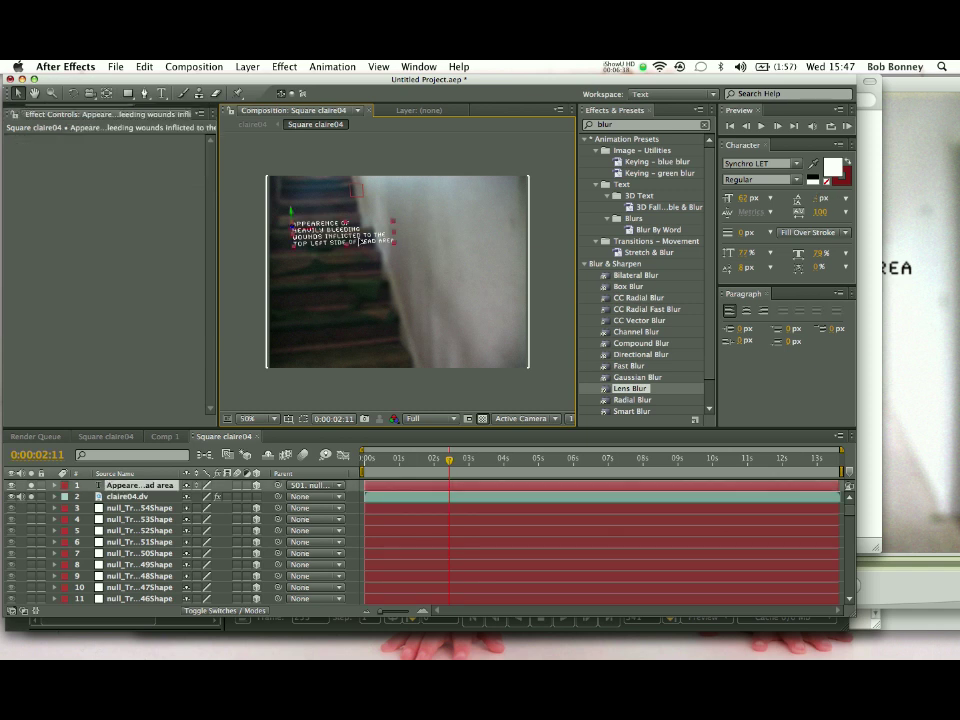
pyautogui.doubleClick(359, 241)
pyautogui.scroll(-1, 643, 196)
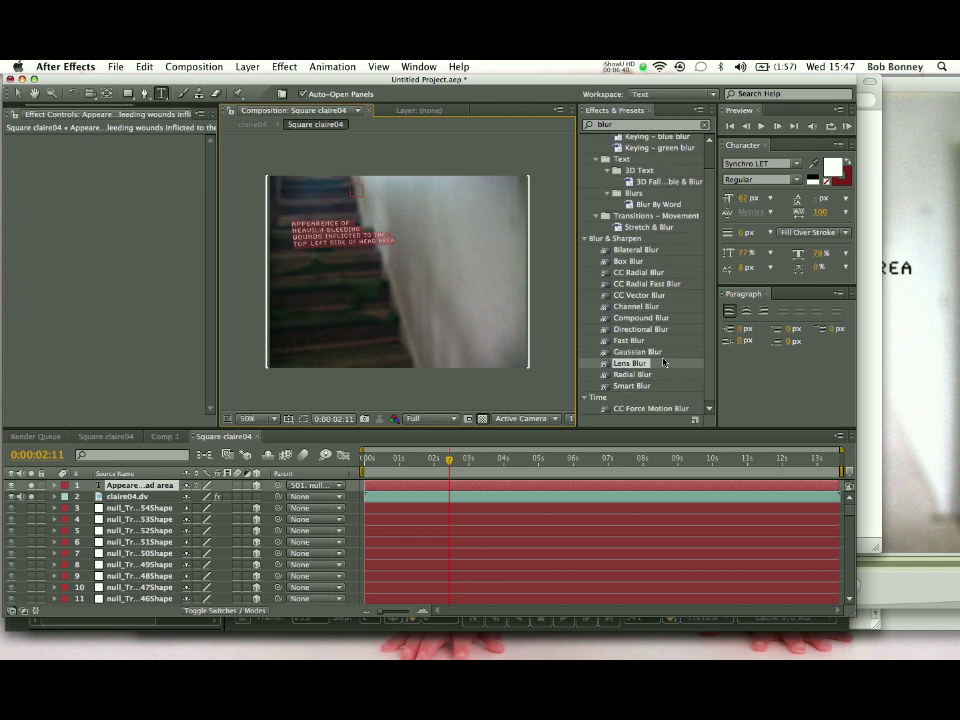
pyautogui.click(650, 124)
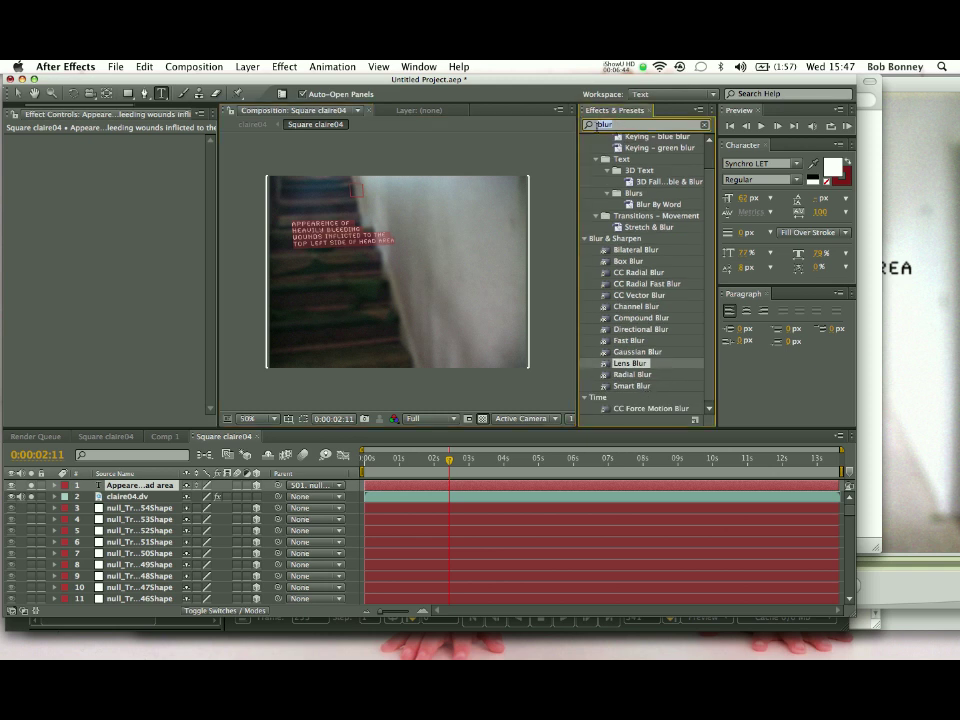
pyautogui.write('twitch')
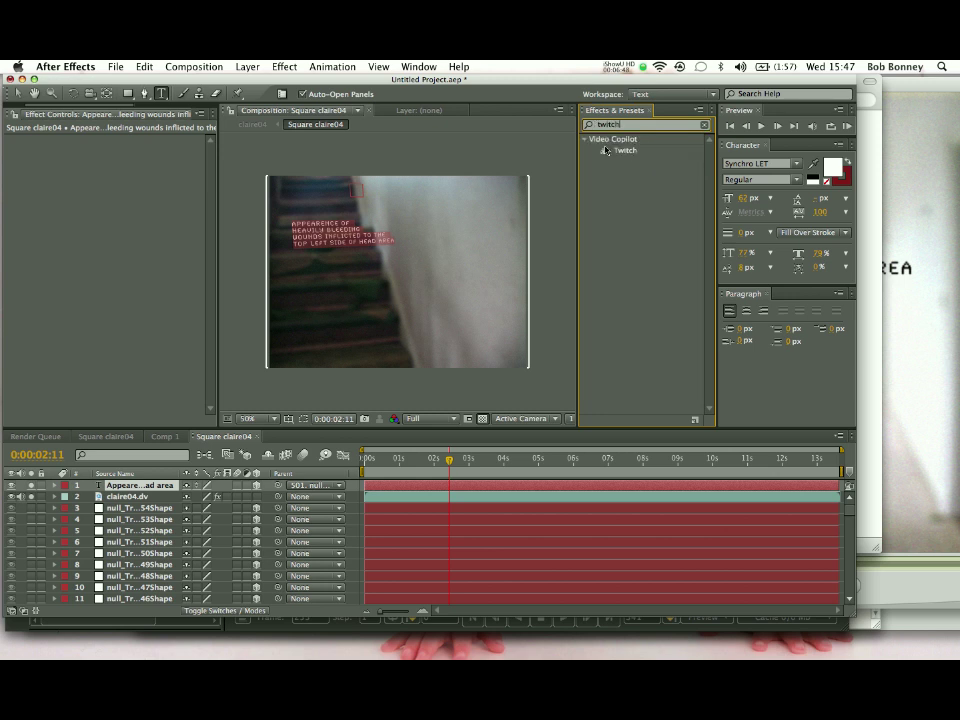
pyautogui.moveTo(625, 150); pyautogui.dragTo(363, 241)
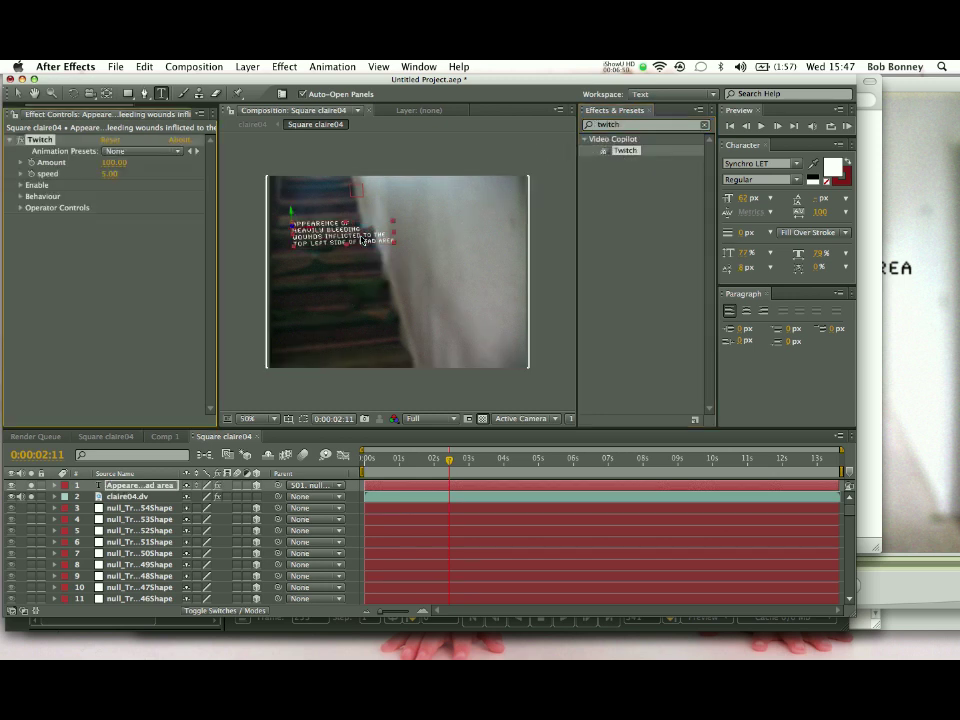
pyautogui.press('v')
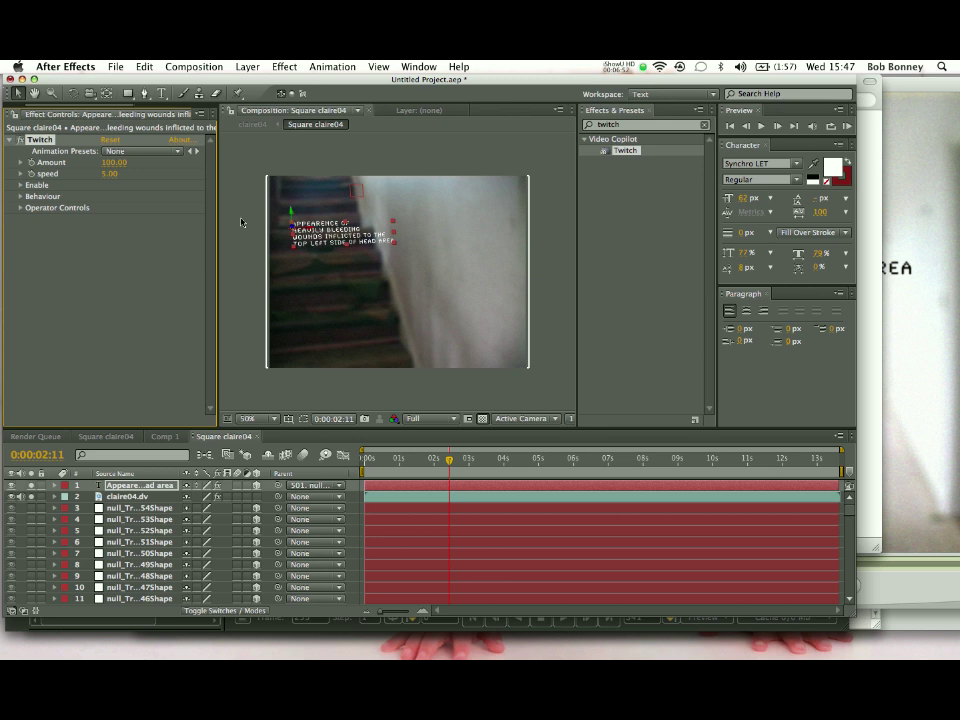
# Step: Enable Blur and Light in the text's Twitch effect and return the current time to near the composition's start
pyautogui.click(20, 185)
pyautogui.click(103, 199)
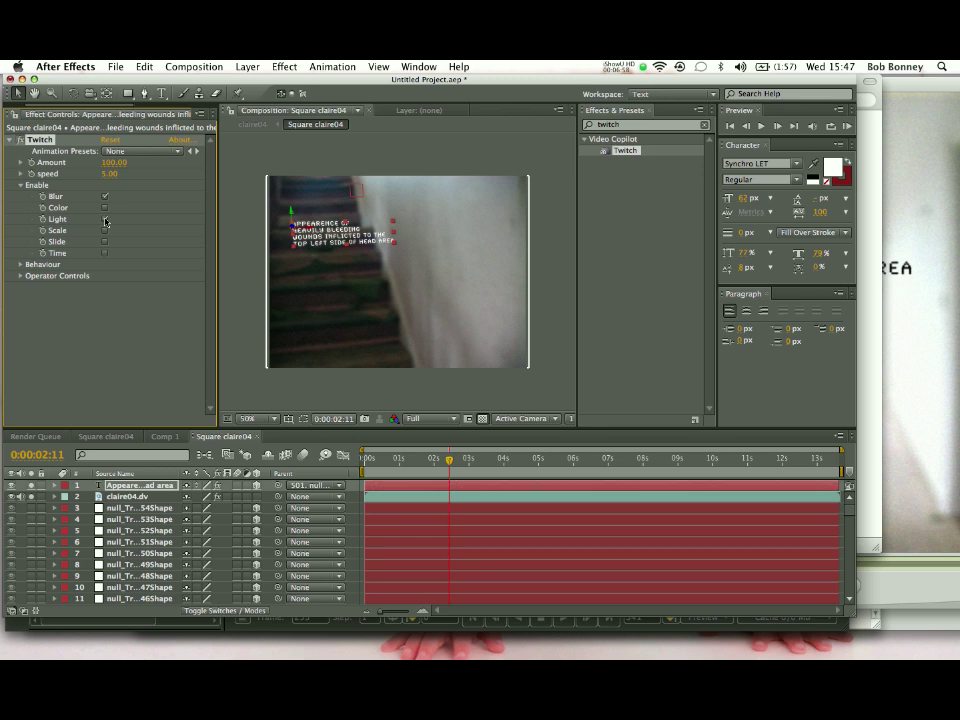
pyautogui.click(105, 220)
pyautogui.moveTo(451, 464); pyautogui.dragTo(370, 465)
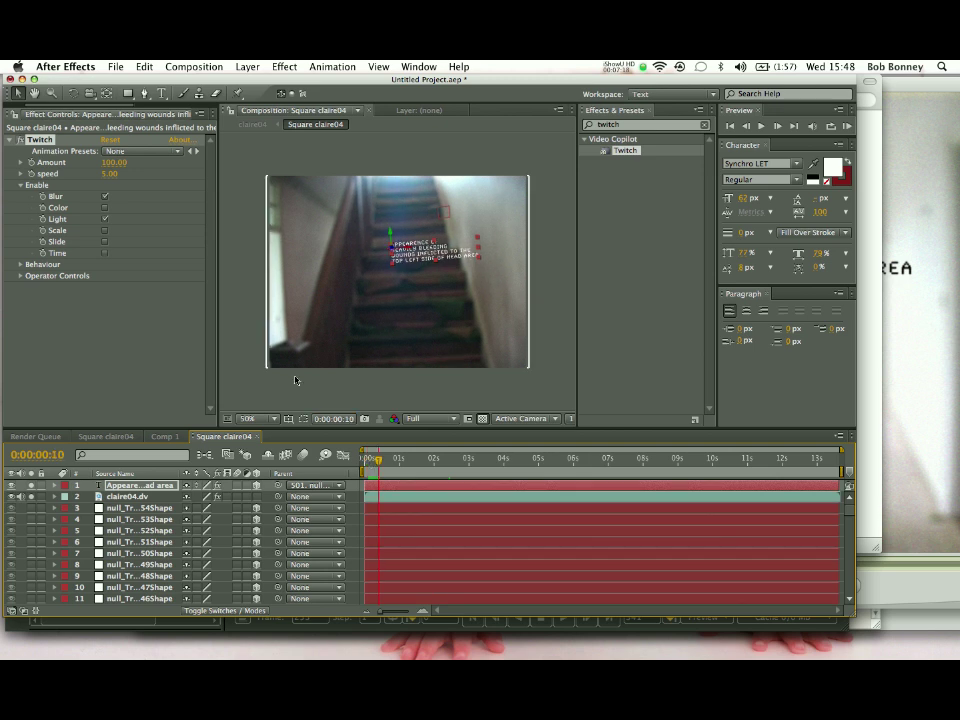
# Step: Queue the Square claire04 composition for rendering and set the output module's post-render action to None
pyautogui.click(207, 68)
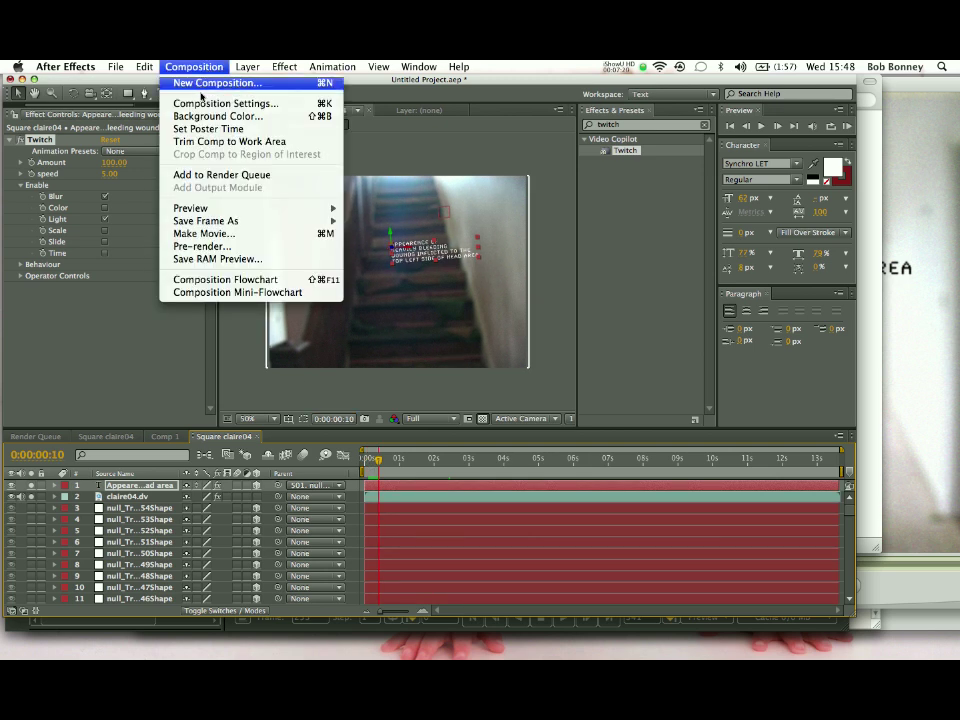
pyautogui.click(191, 237)
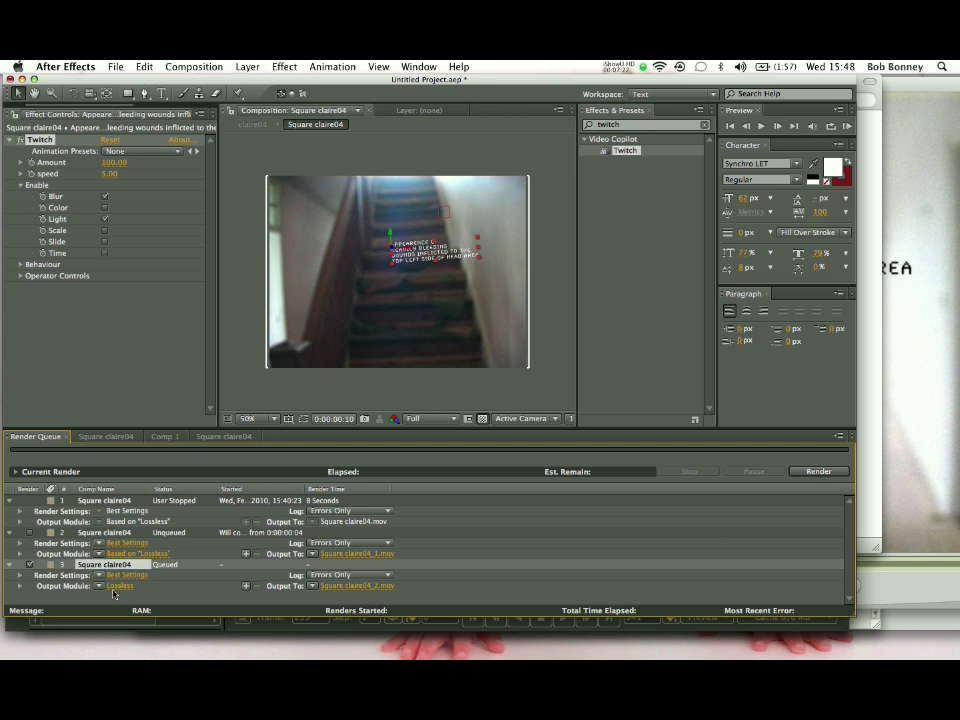
pyautogui.click(117, 586)
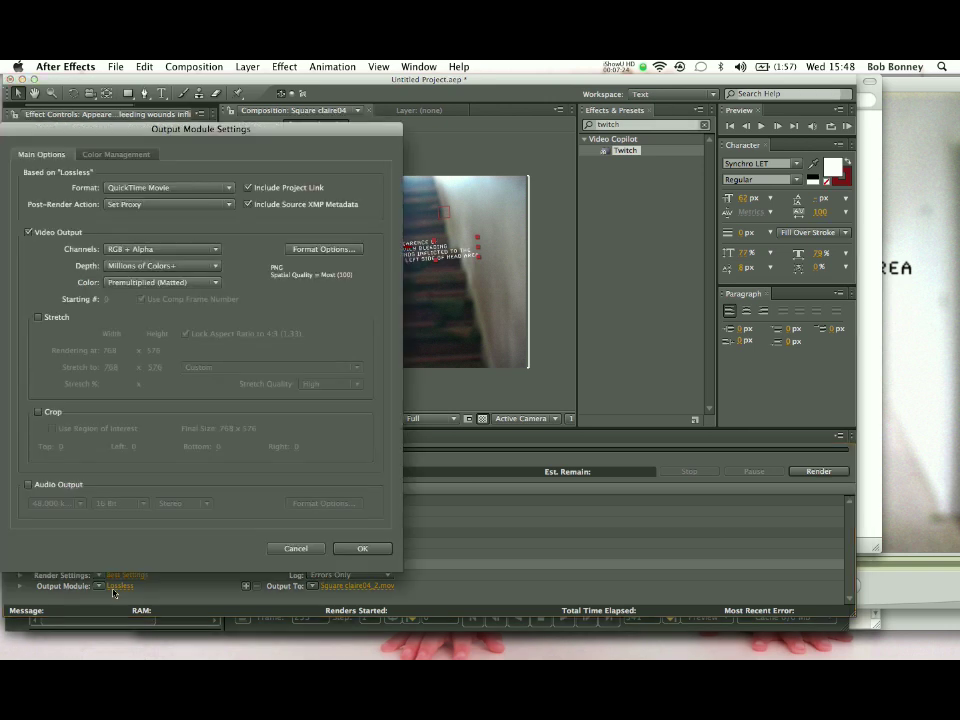
pyautogui.click(156, 206)
pyautogui.click(153, 217)
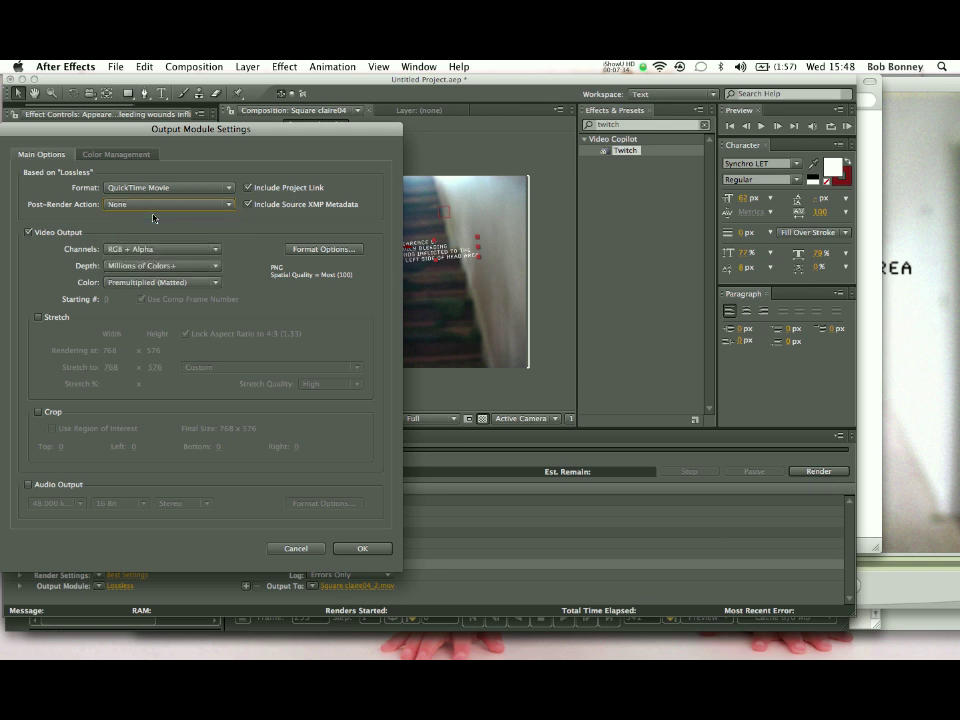
pyautogui.click(352, 548)
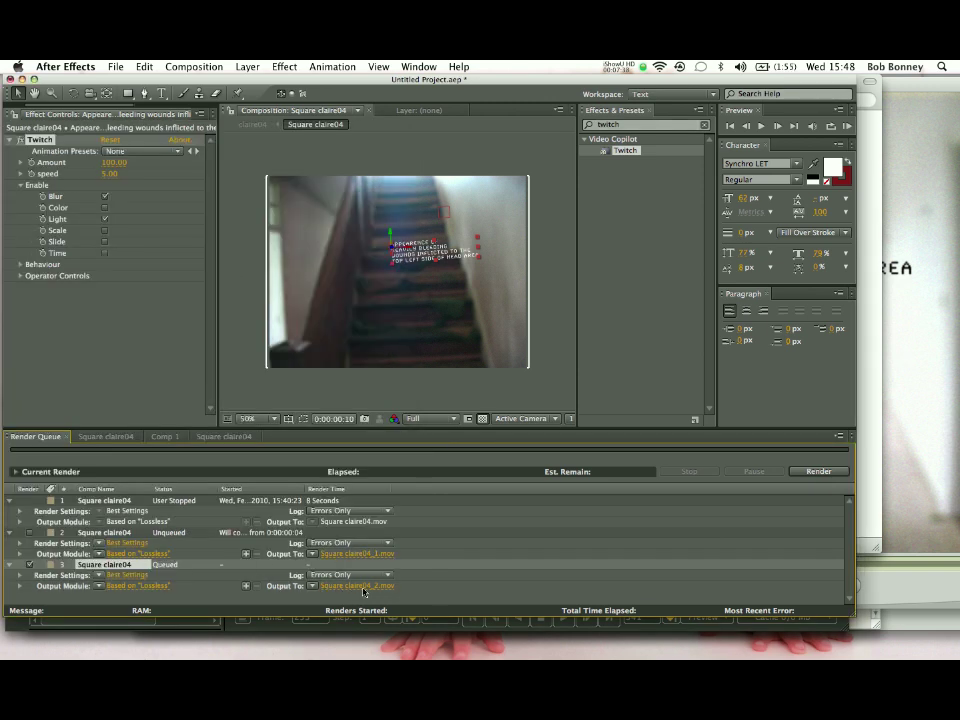
# Step: Output the movie as Square claire04_2.mov in the claire folder, start the render and stop it after a few frames
pyautogui.click(363, 592)
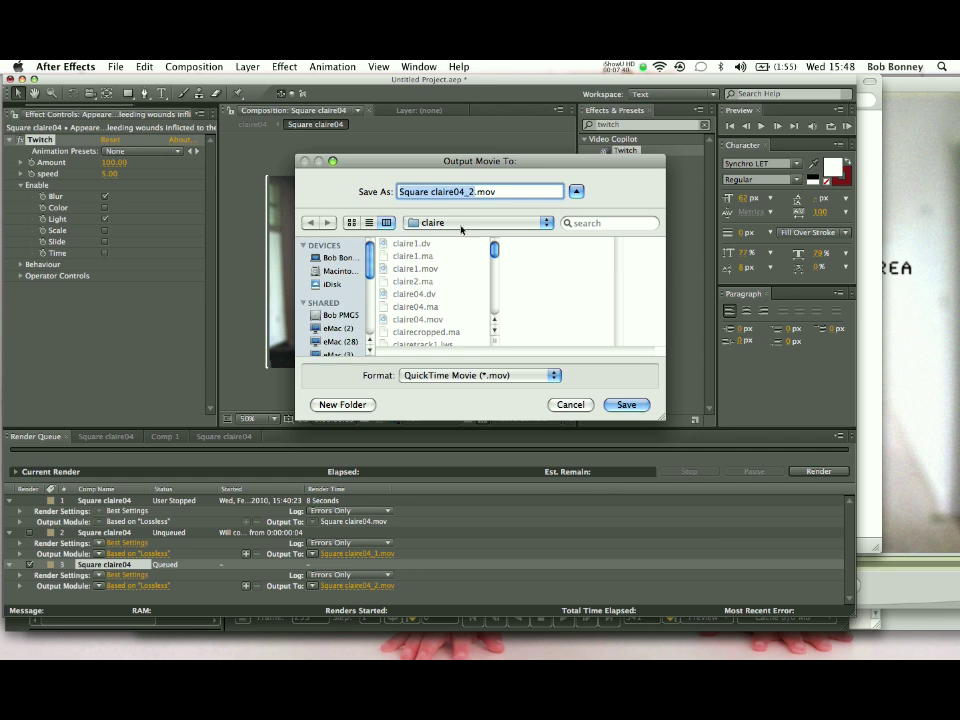
pyautogui.click(626, 404)
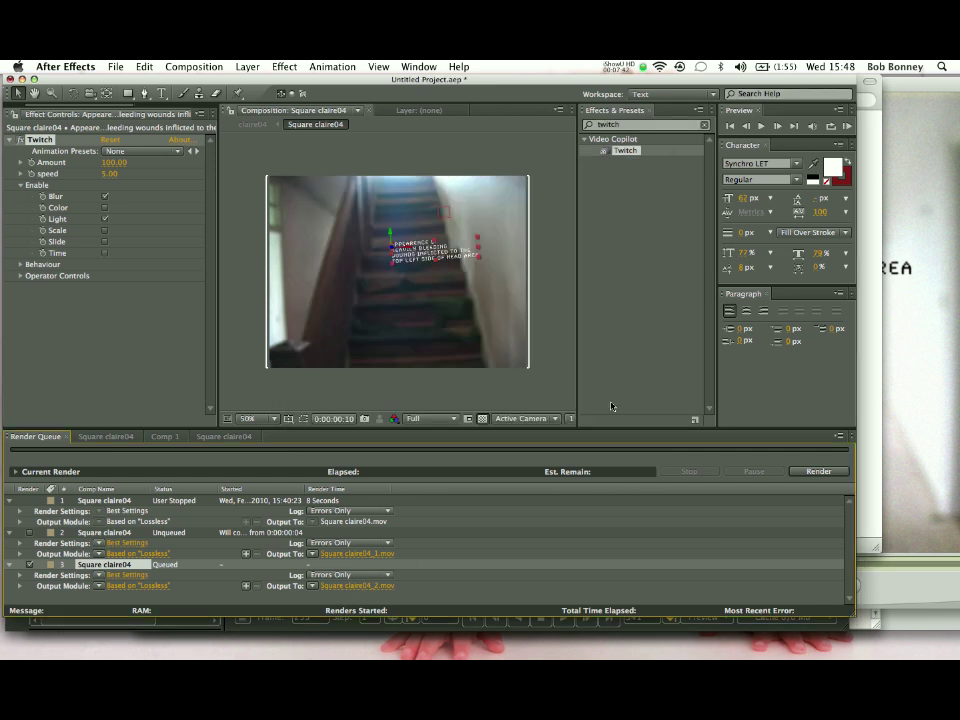
pyautogui.click(819, 471)
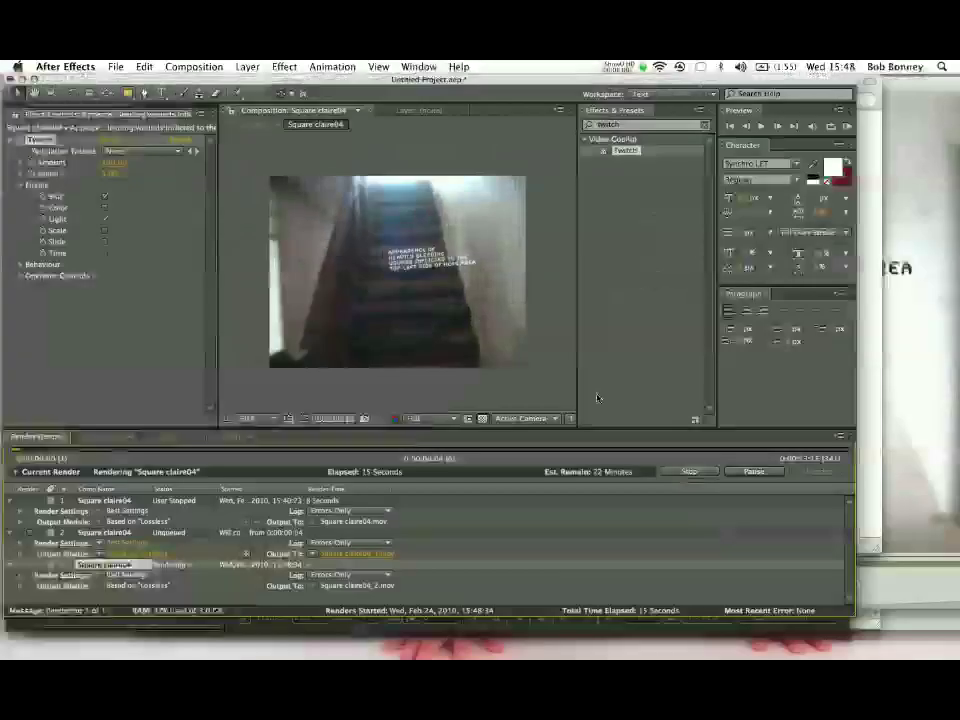
pyautogui.click(692, 472)
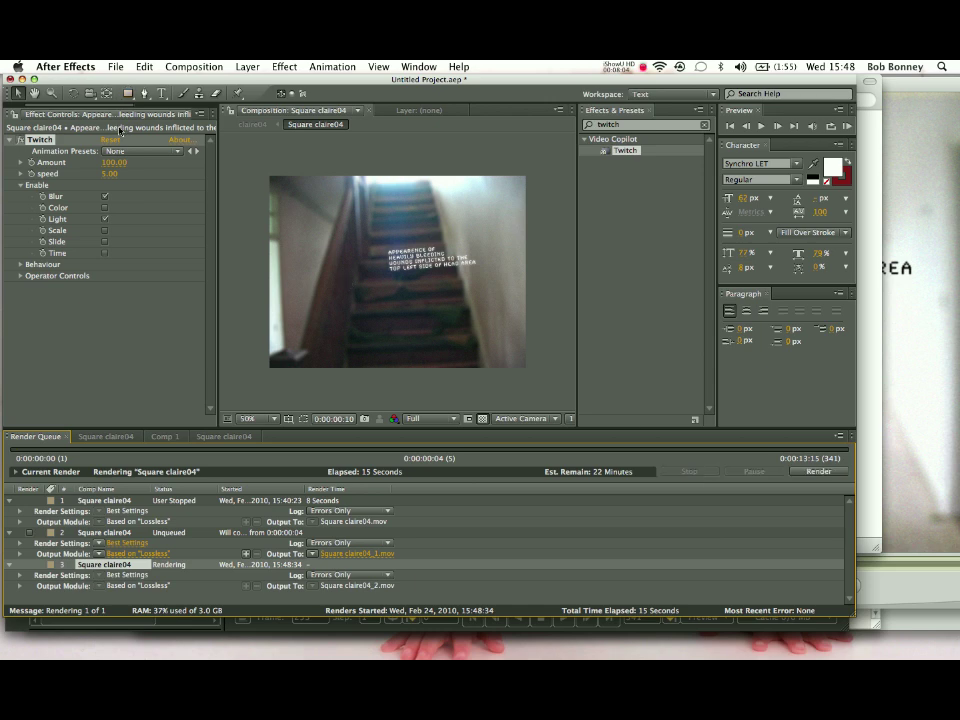
# Step: Switch to Finder and look through the clips in the claire folder, from Clip 09.dv to Clip 12.dv
pyautogui.press('F9')
pyautogui.click(530, 264)
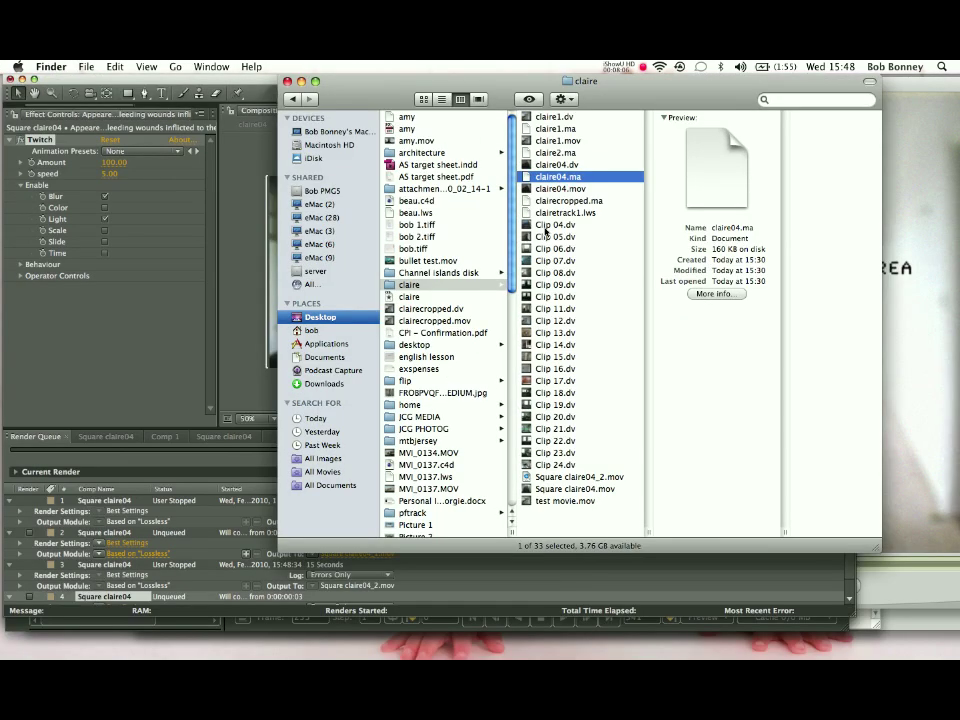
pyautogui.click(553, 284)
pyautogui.press('Down')
pyautogui.press('Down')
pyautogui.press('Down')
pyautogui.press('F9')
pyautogui.click(596, 264)
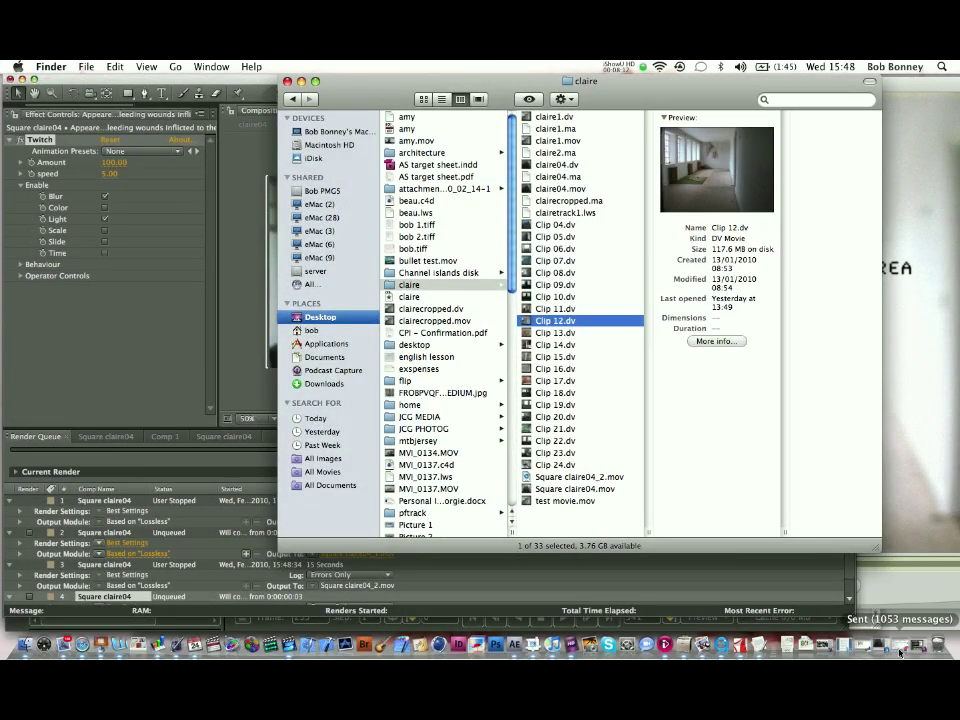
# Step: Restore the minimised claire project in iMovie HD and view its options for sharing to QuickTime
pyautogui.click(905, 648)
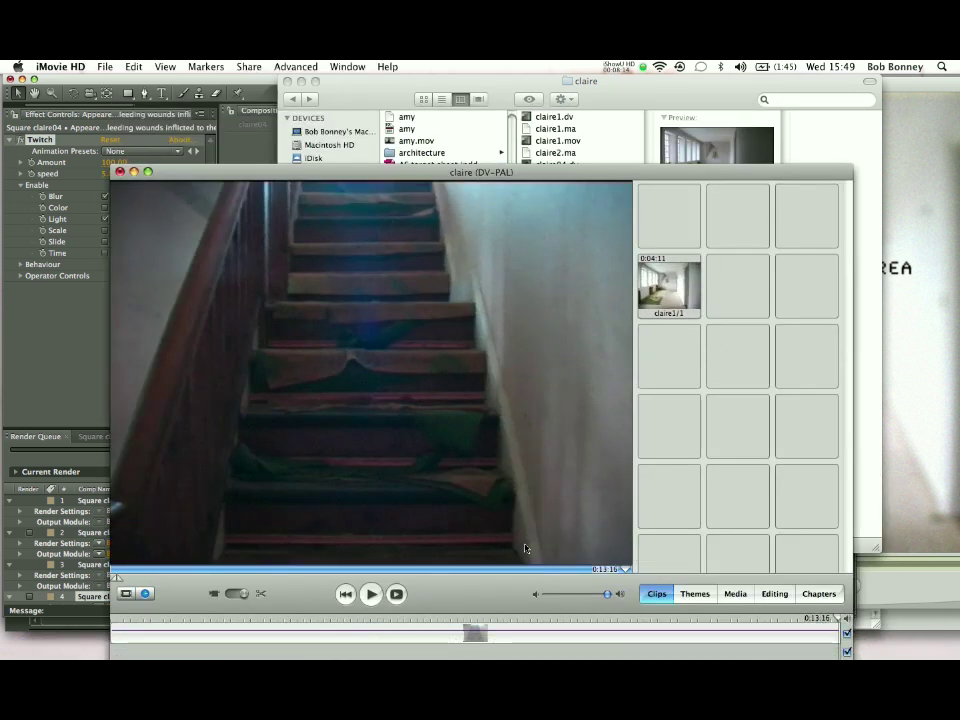
pyautogui.click(630, 90)
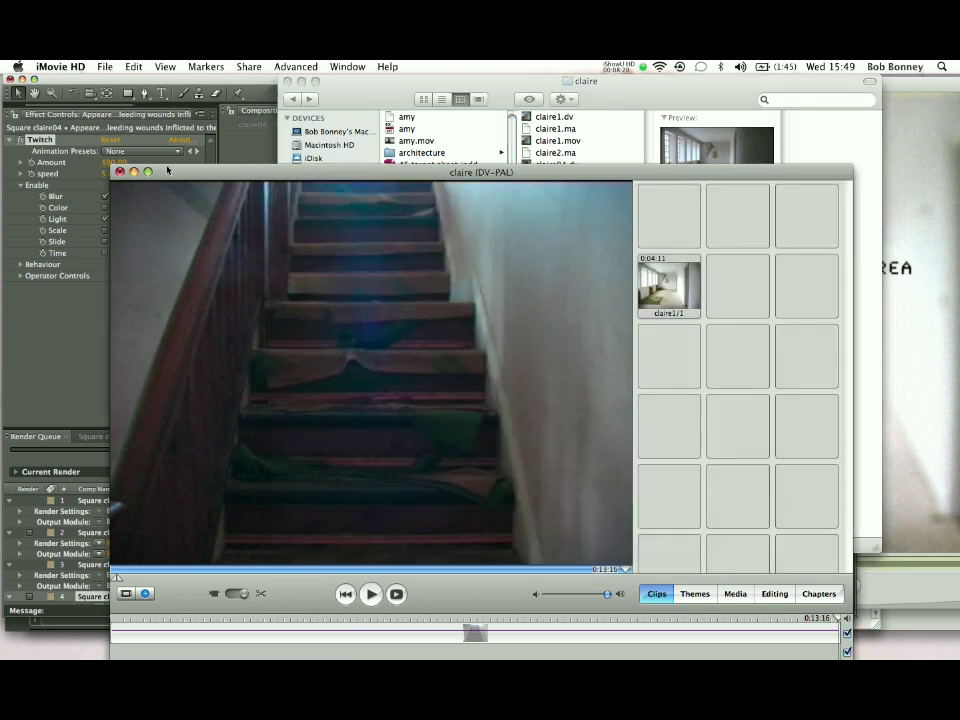
pyautogui.click(262, 272)
pyautogui.click(248, 67)
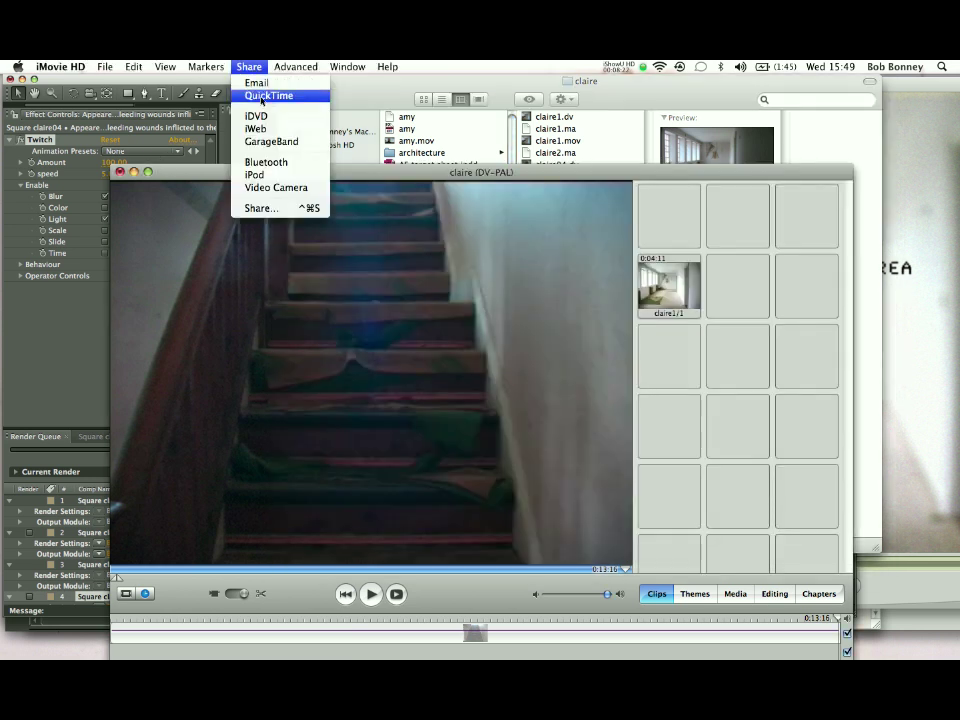
pyautogui.click(194, 174)
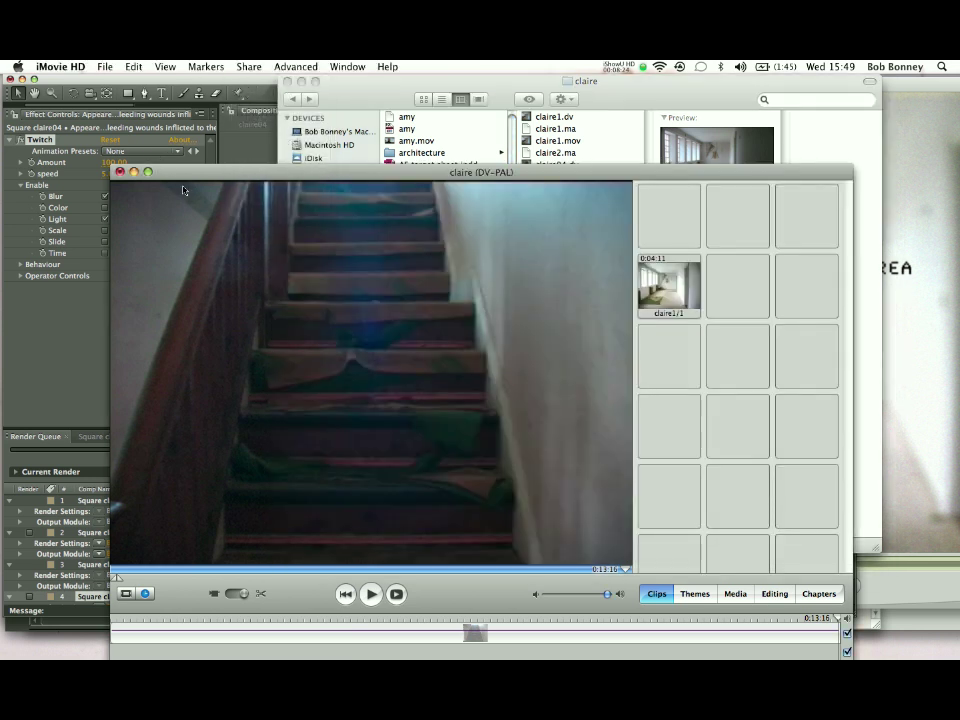
# Step: Switch to PFTrack to view the tracked claire04 project
pyautogui.press('F9')
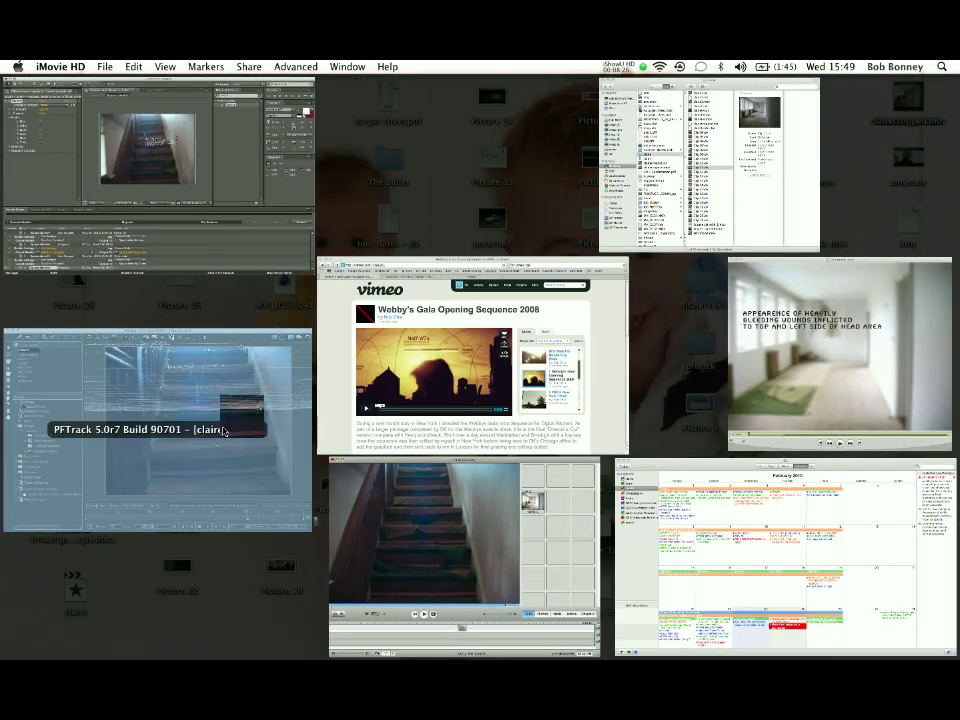
pyautogui.click(222, 425)
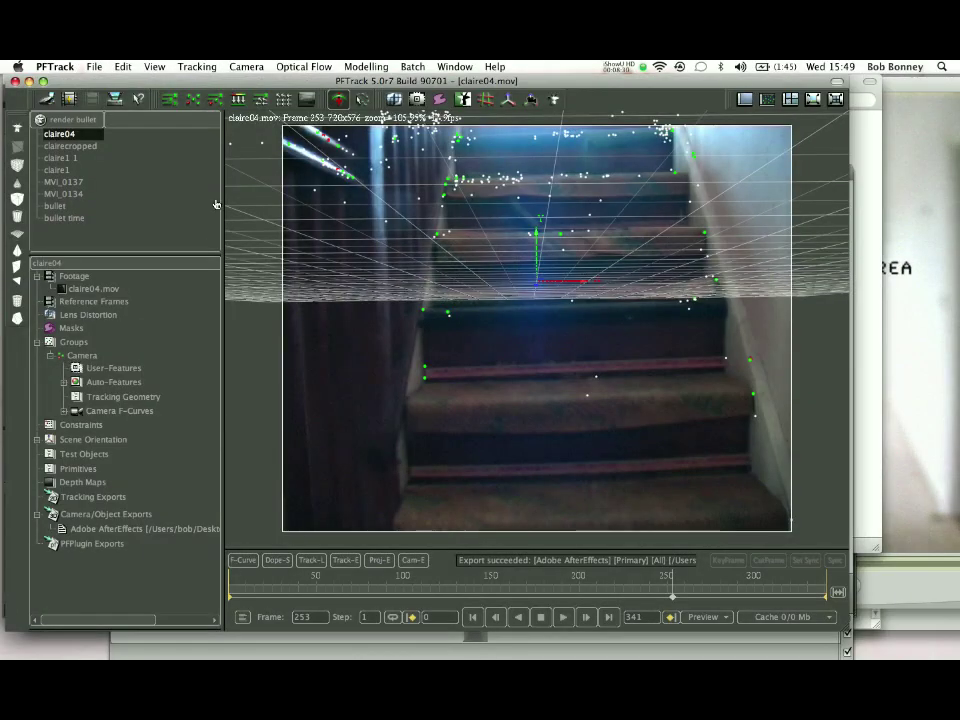
pyautogui.click(640, 68)
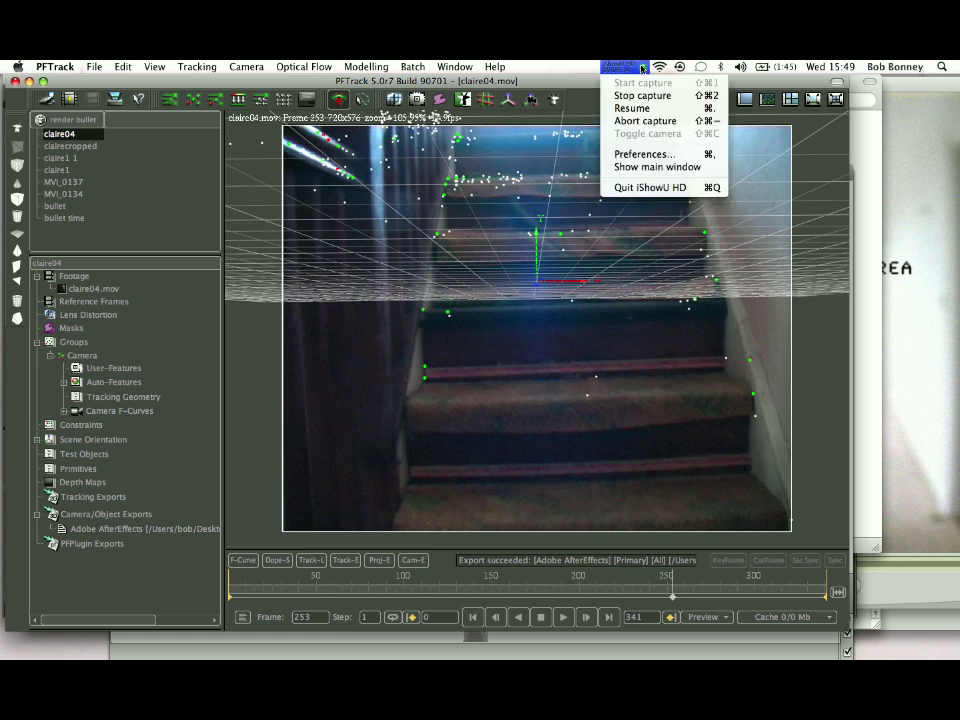